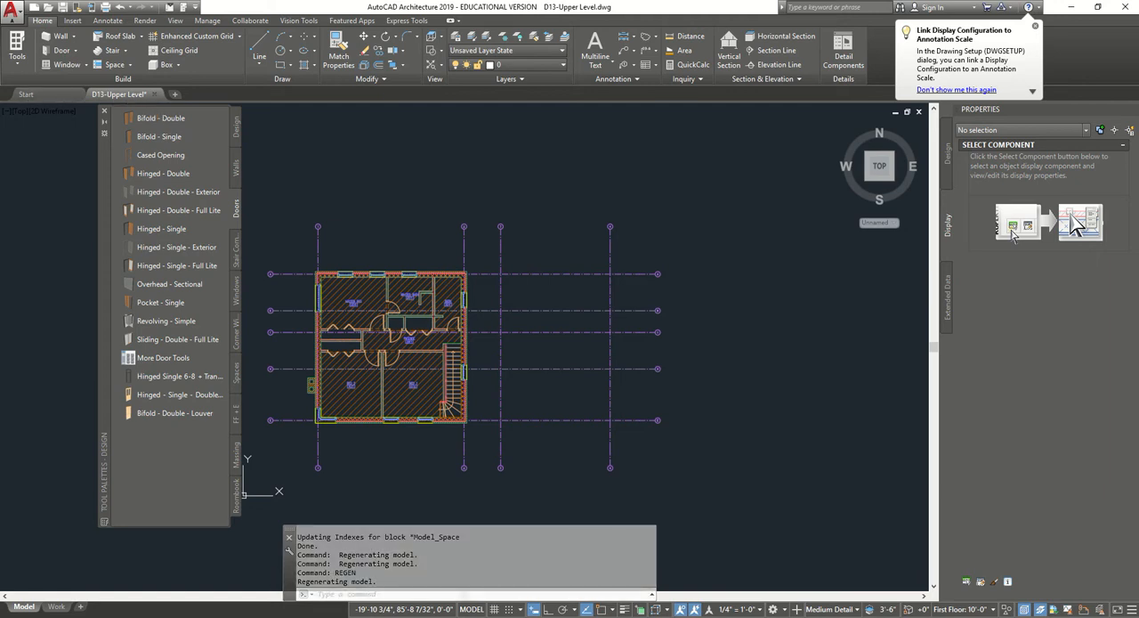
Hide the tool palettes and start a single-slope roof, placing its first two points on the north wall's outer corners.
{"action": "left_click", "coordinate": [104, 110]}
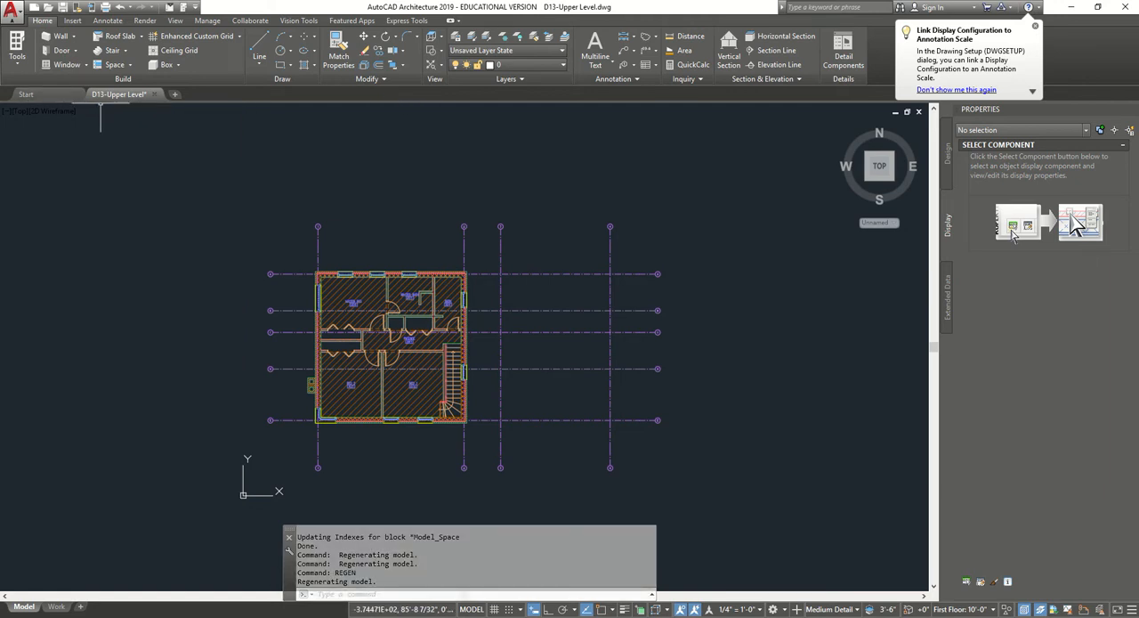
{"action": "left_click", "coordinate": [140, 37]}
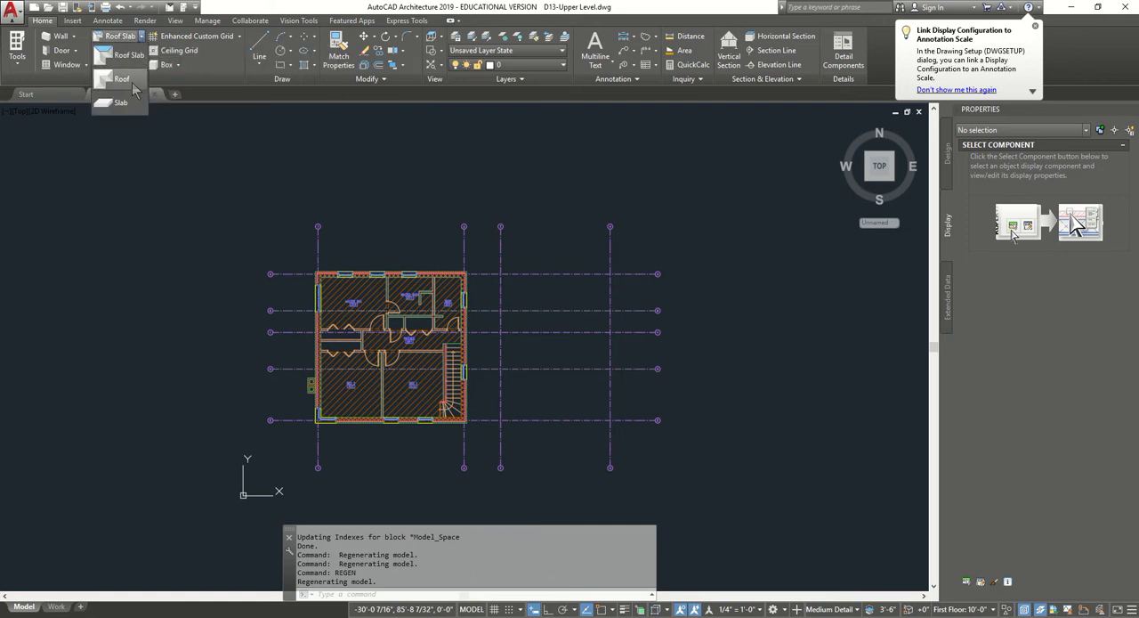
{"action": "left_click", "coordinate": [122, 79]}
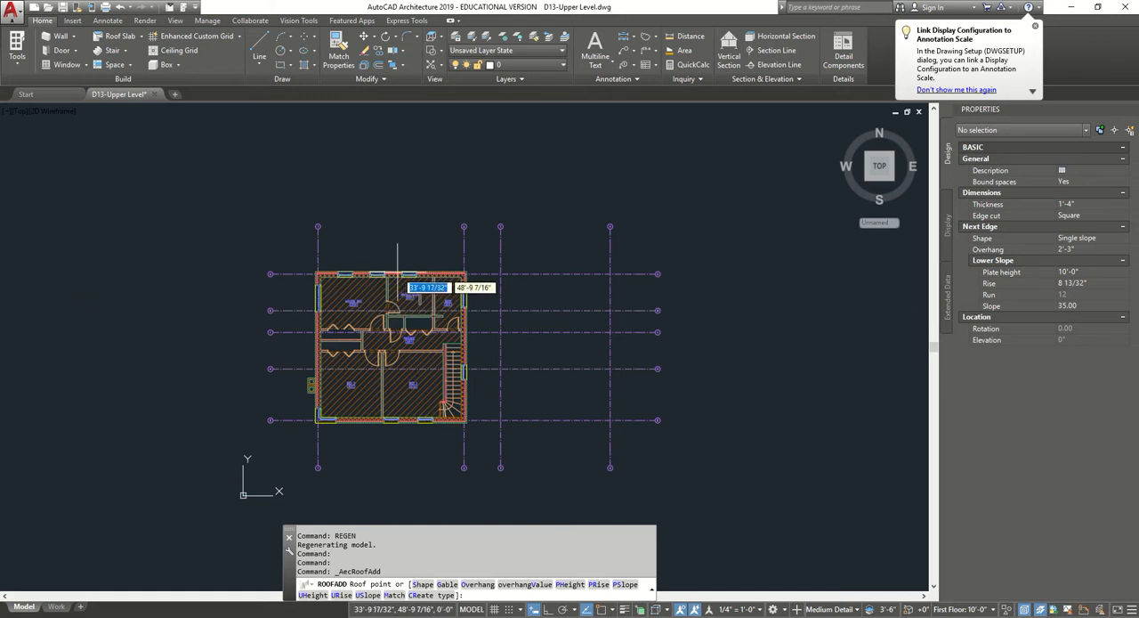
{"action": "scroll", "coordinate": [320, 281], "scroll_direction": "up", "scroll_amount": 4}
{"action": "scroll", "coordinate": [313, 303], "scroll_direction": "up", "scroll_amount": 4}
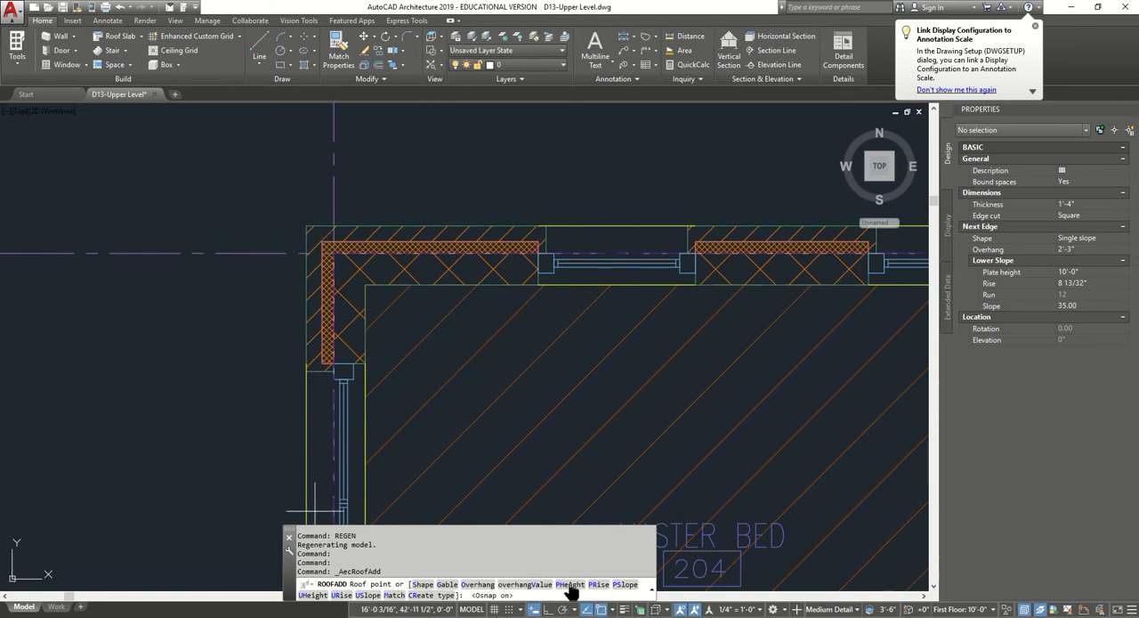
{"action": "left_click", "coordinate": [306, 226]}
{"action": "scroll", "coordinate": [287, 221], "scroll_direction": "down", "scroll_amount": 3}
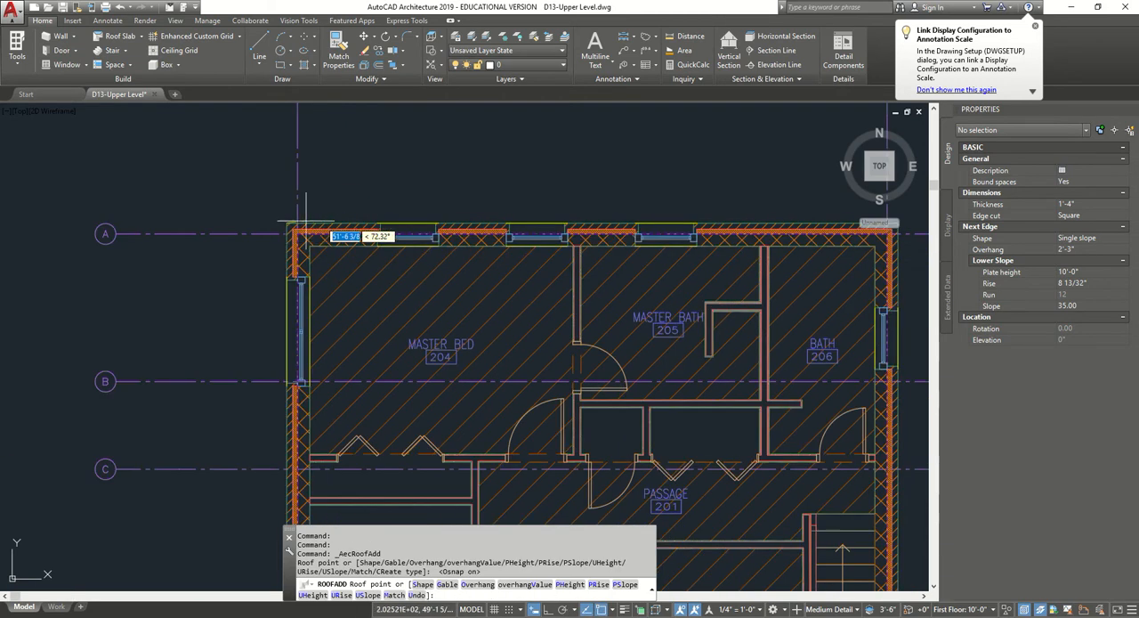
{"action": "middle_click_drag", "start_coordinate": [843, 225], "coordinate": [498, 191]}
{"action": "left_click", "coordinate": [554, 189]}
{"action": "scroll", "coordinate": [534, 318], "scroll_direction": "down", "scroll_amount": 4}
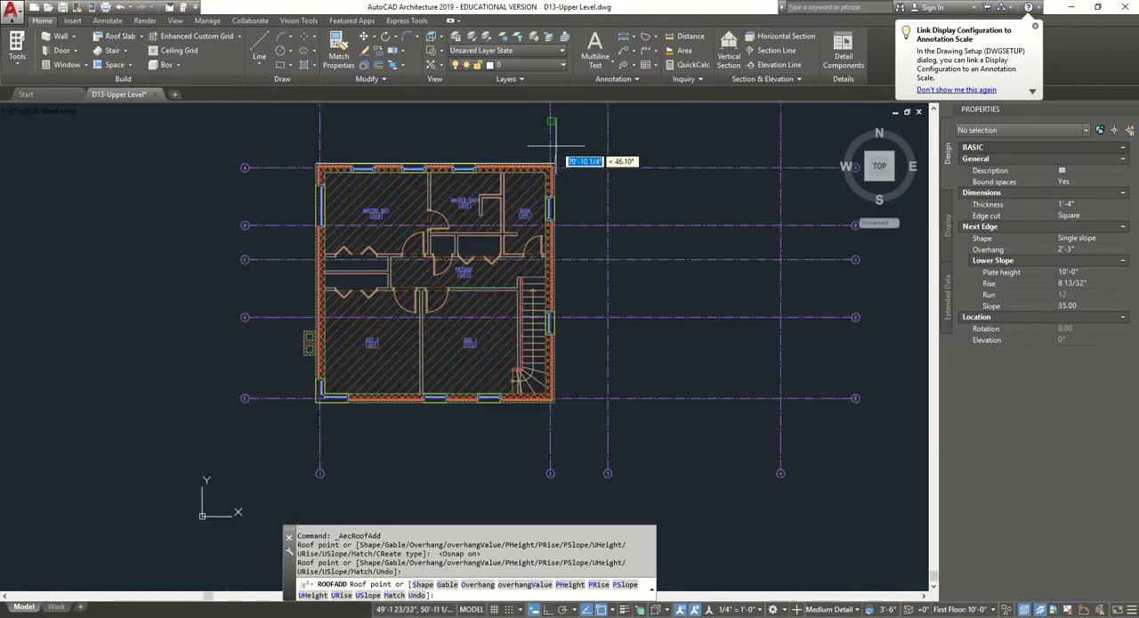
Complete the roof by placing points on the southeast and southwest outer wall corners and finish the outline.
{"action": "scroll", "coordinate": [605, 343], "scroll_direction": "up", "scroll_amount": 6}
{"action": "left_click", "coordinate": [645, 364]}
{"action": "scroll", "coordinate": [610, 356], "scroll_direction": "down", "scroll_amount": 6}
{"action": "scroll", "coordinate": [223, 359], "scroll_direction": "down", "scroll_amount": 2}
{"action": "middle_click_drag", "start_coordinate": [222, 359], "coordinate": [703, 344]}
{"action": "scroll", "coordinate": [636, 345], "scroll_direction": "up", "scroll_amount": 6}
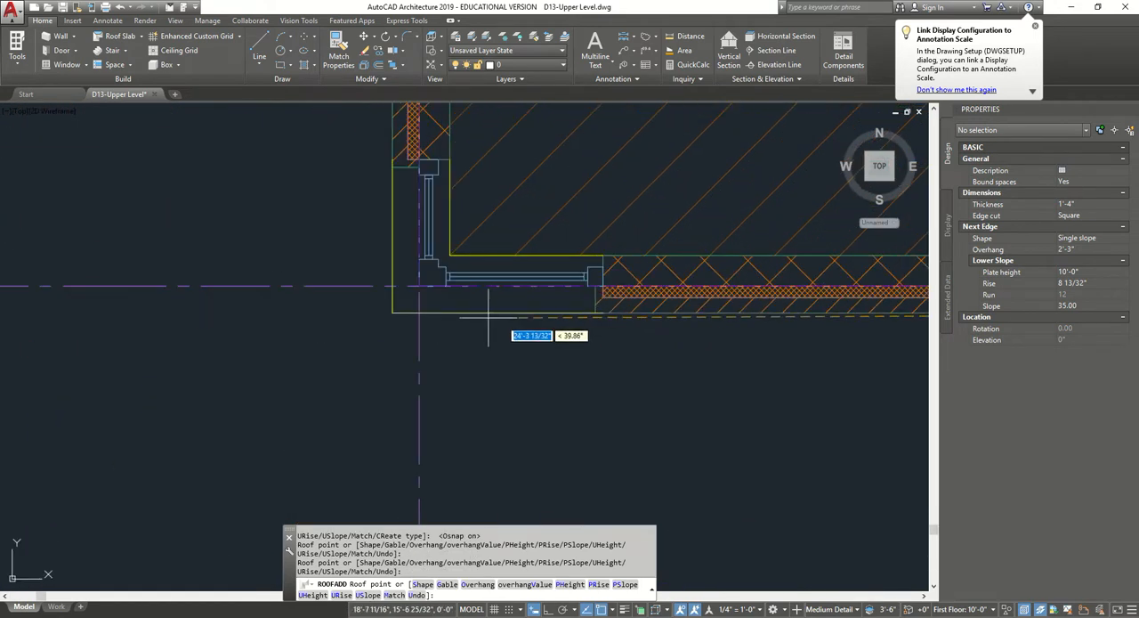
{"action": "left_click", "coordinate": [393, 312]}
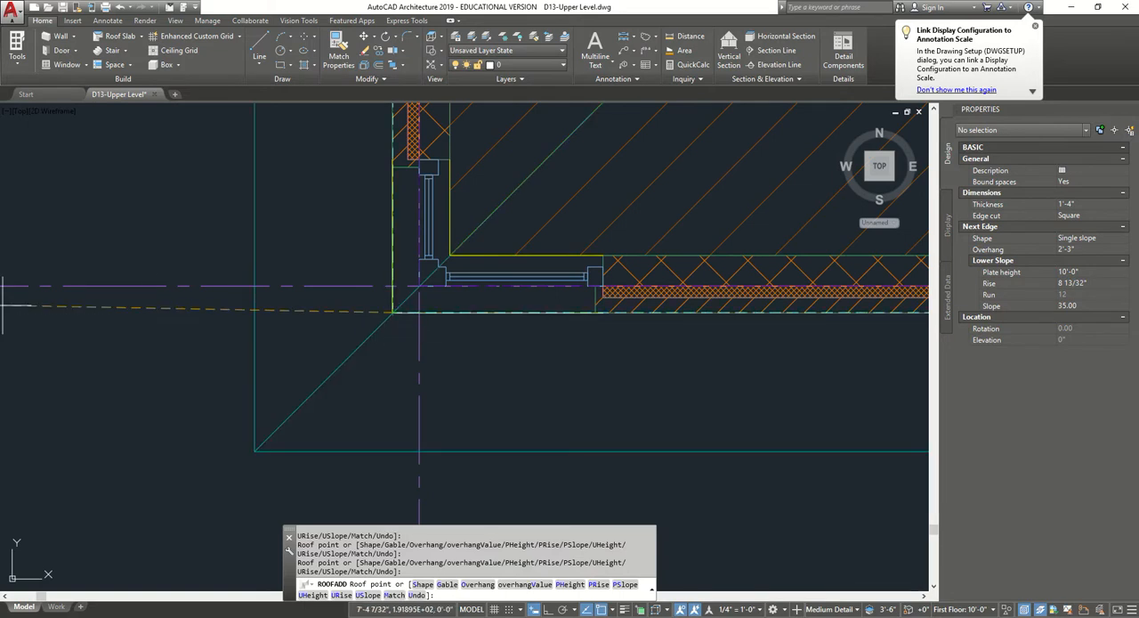
{"action": "key", "text": "Return"}
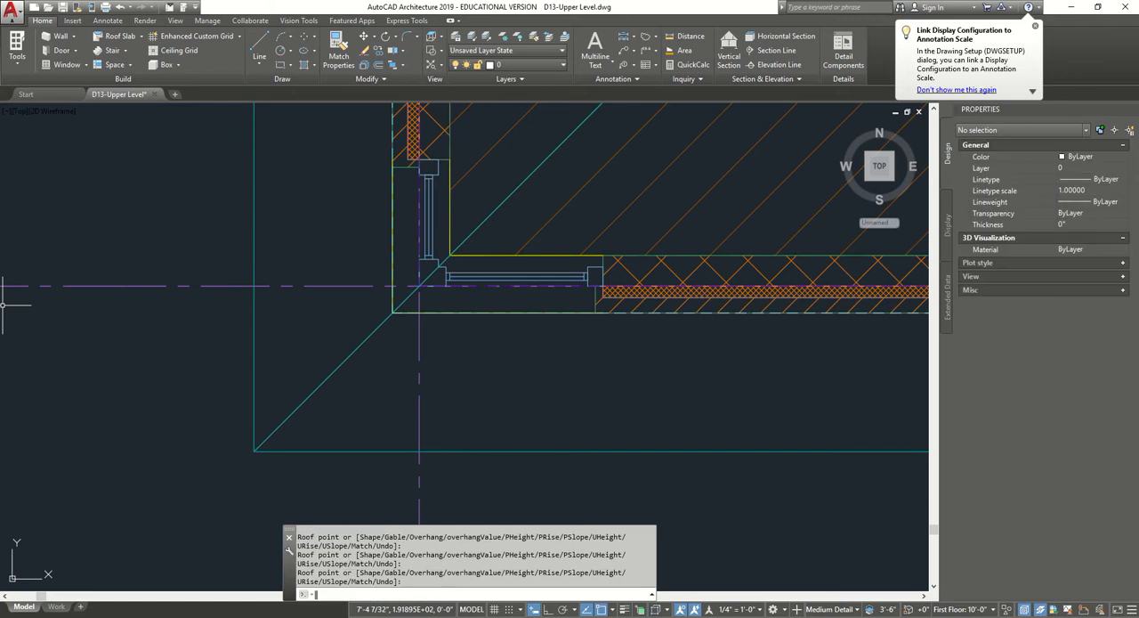
Examine the roof in the isometric home view using the Conceptual visual style.
{"action": "scroll", "coordinate": [760, 369], "scroll_direction": "down", "scroll_amount": 3}
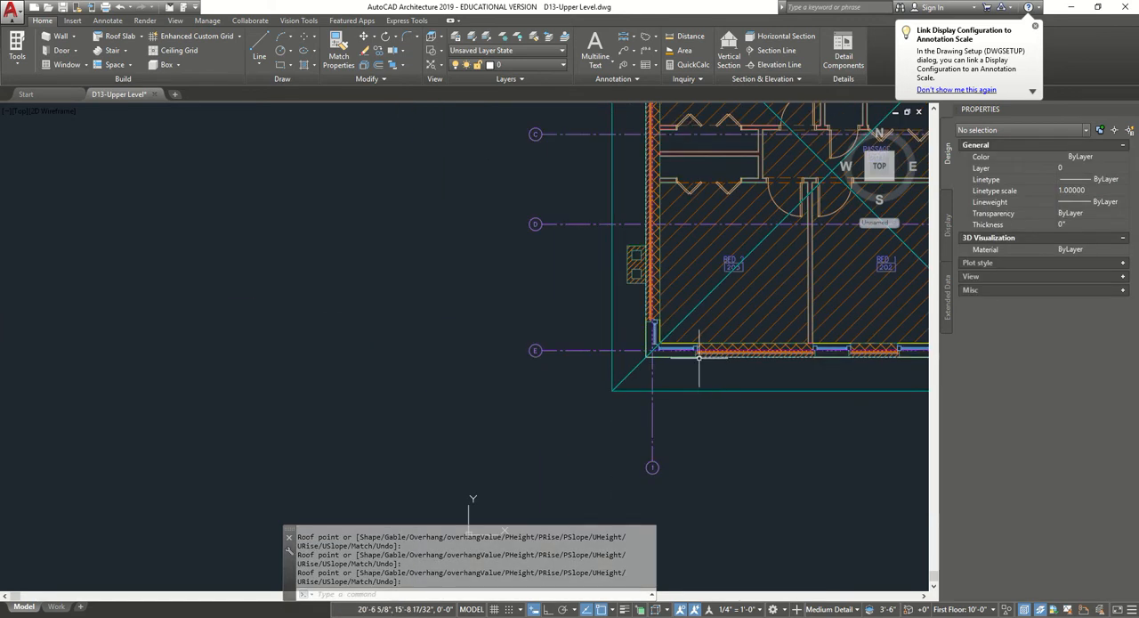
{"action": "left_click", "coordinate": [841, 128]}
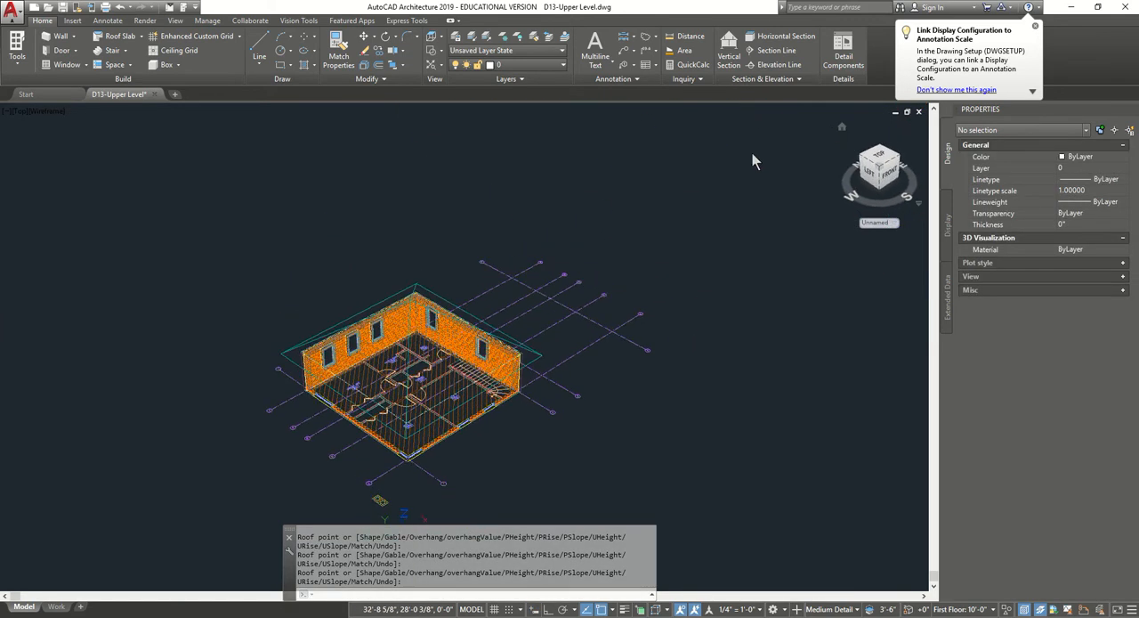
{"action": "left_click", "coordinate": [87, 112]}
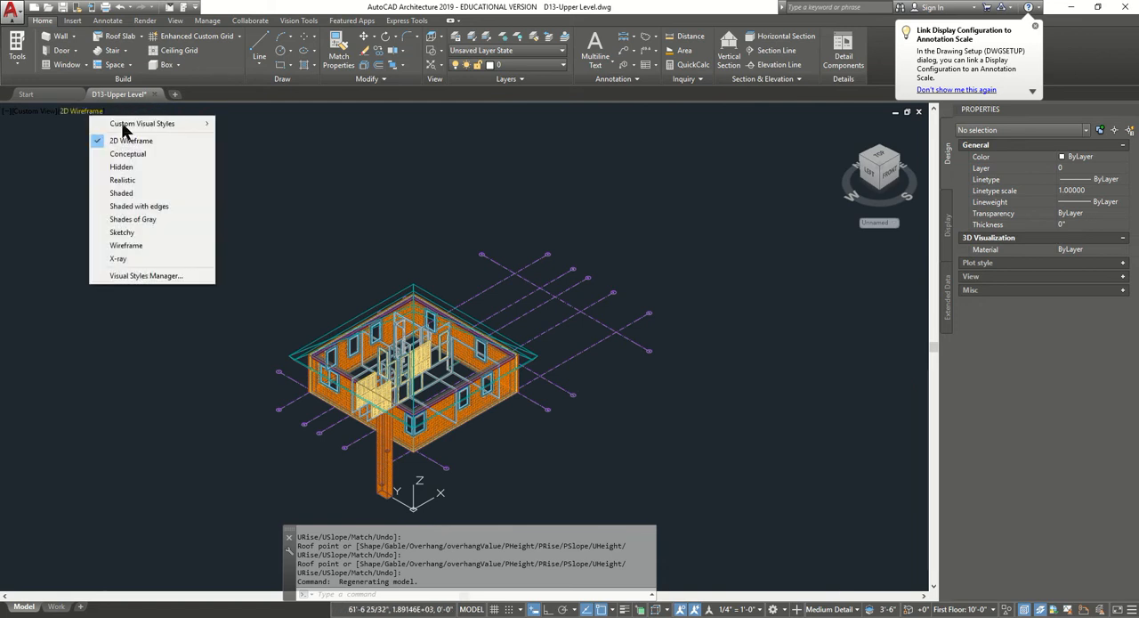
{"action": "left_click", "coordinate": [208, 153]}
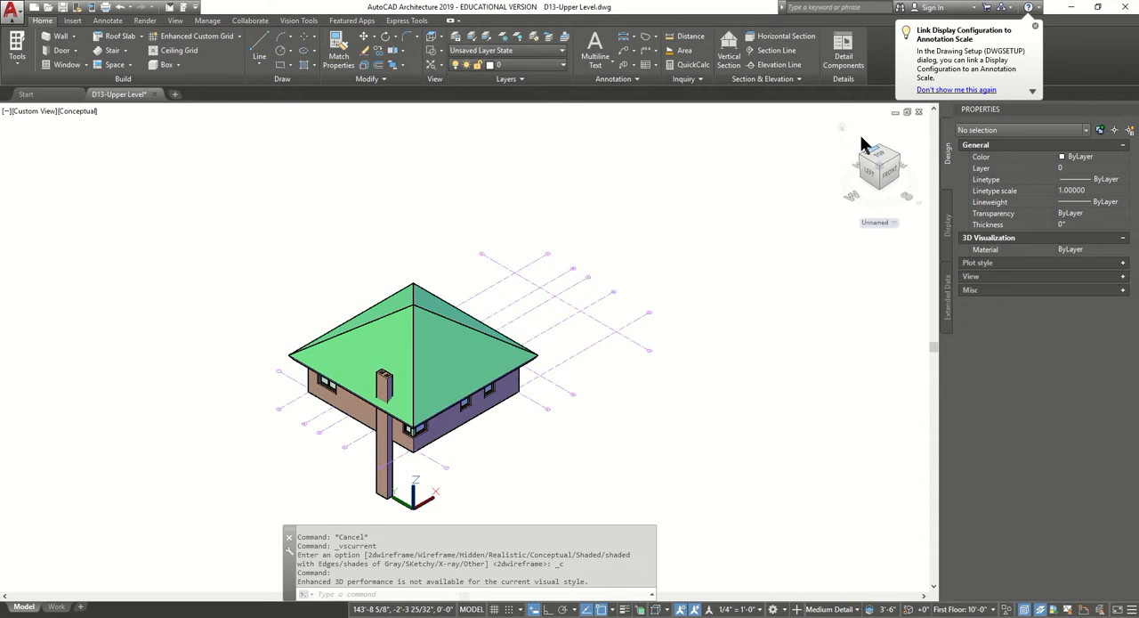
Restore the top plan view with the 2D Wireframe visual style.
{"action": "left_click", "coordinate": [46, 112]}
{"action": "left_click", "coordinate": [58, 140]}
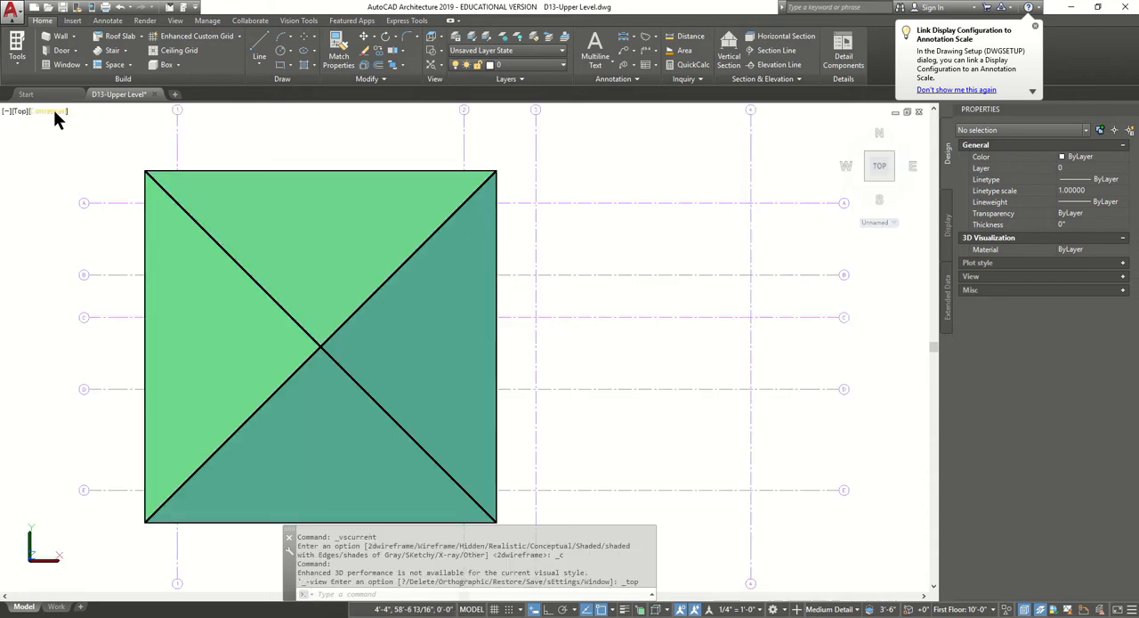
{"action": "left_click", "coordinate": [54, 111]}
{"action": "left_click", "coordinate": [84, 143]}
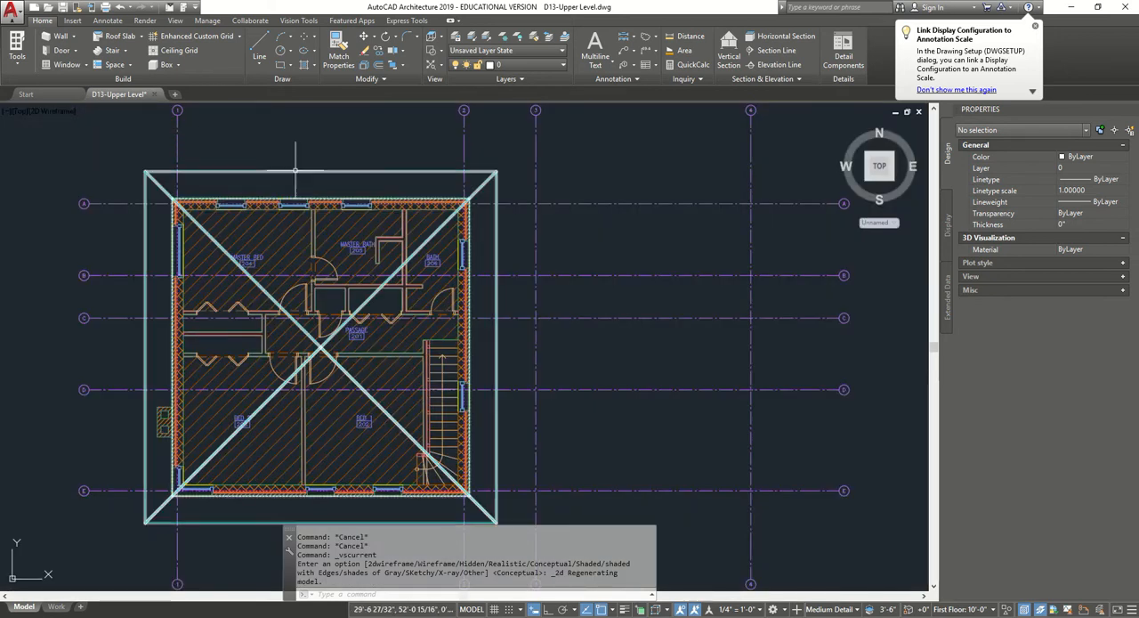
Edit the roof's east edge and set its face slope to 90.
{"action": "left_click", "coordinate": [294, 170]}
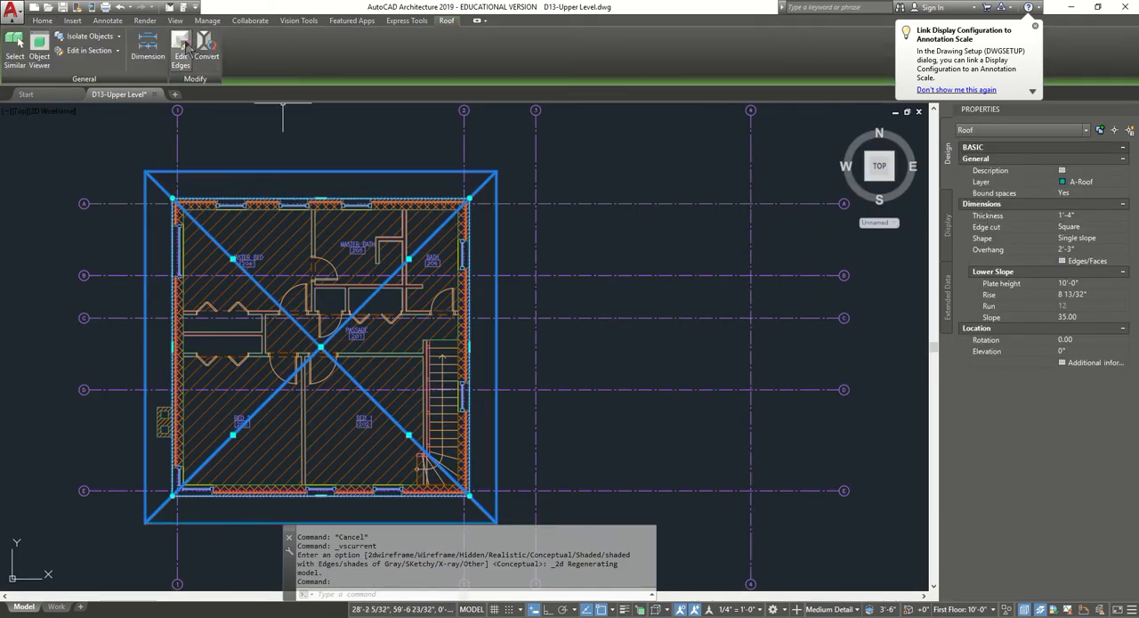
{"action": "left_click", "coordinate": [183, 50]}
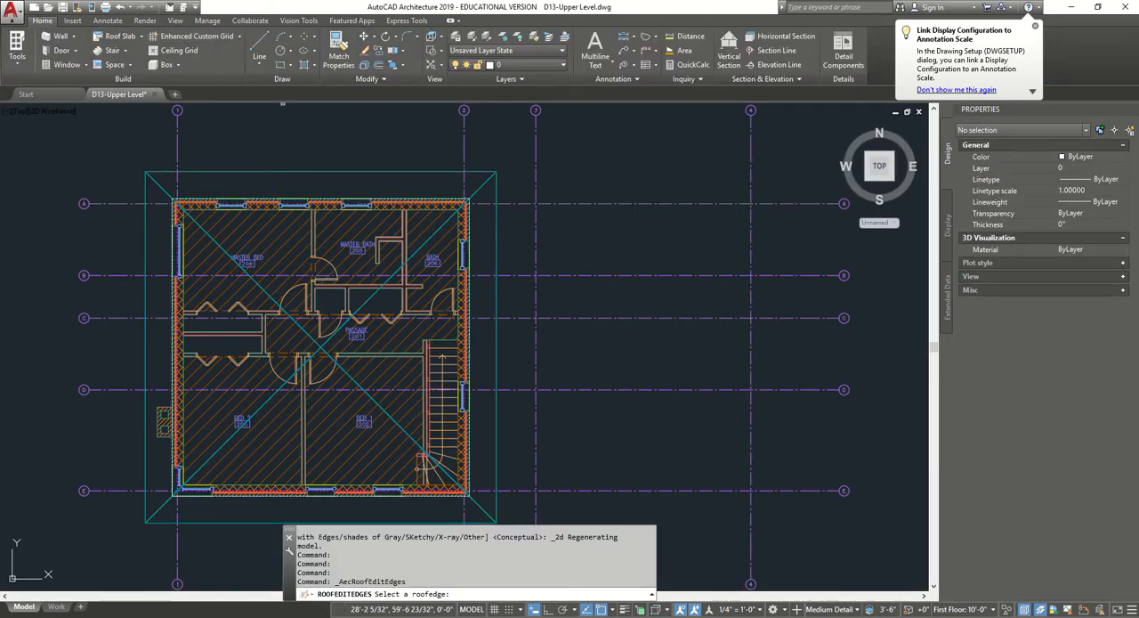
{"action": "left_click", "coordinate": [496, 244]}
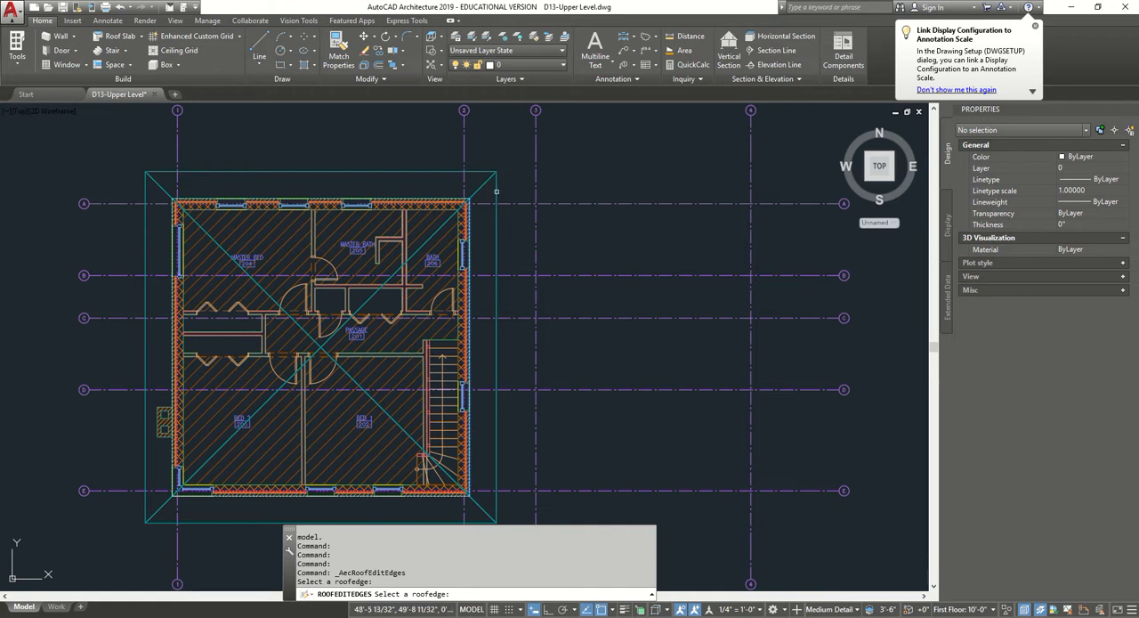
{"action": "left_click", "coordinate": [498, 246]}
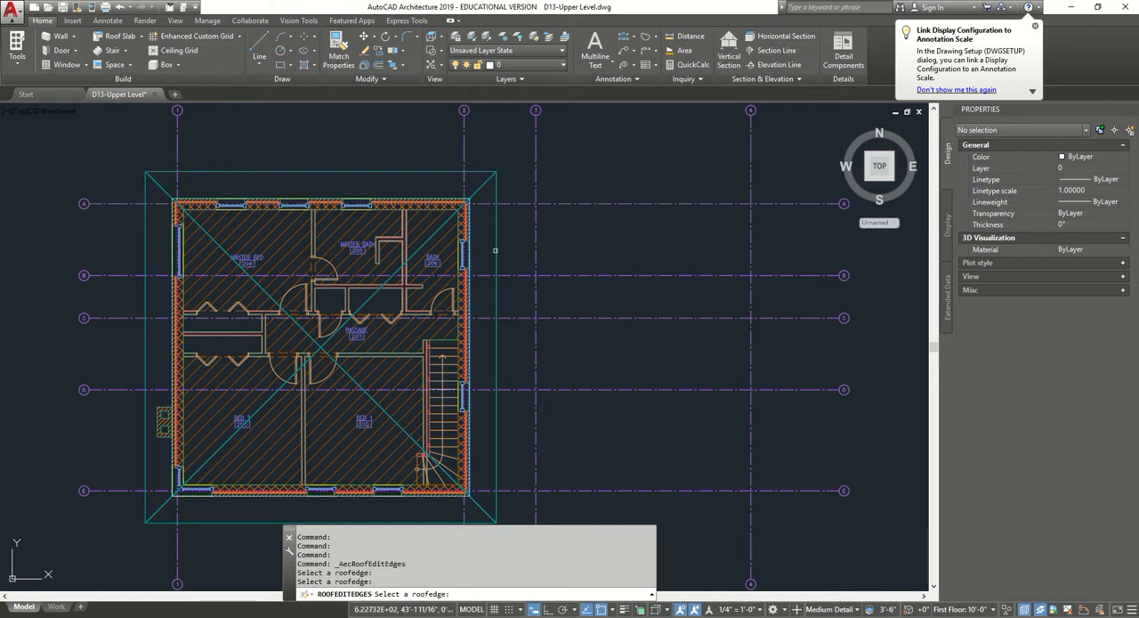
{"action": "left_click", "coordinate": [501, 254]}
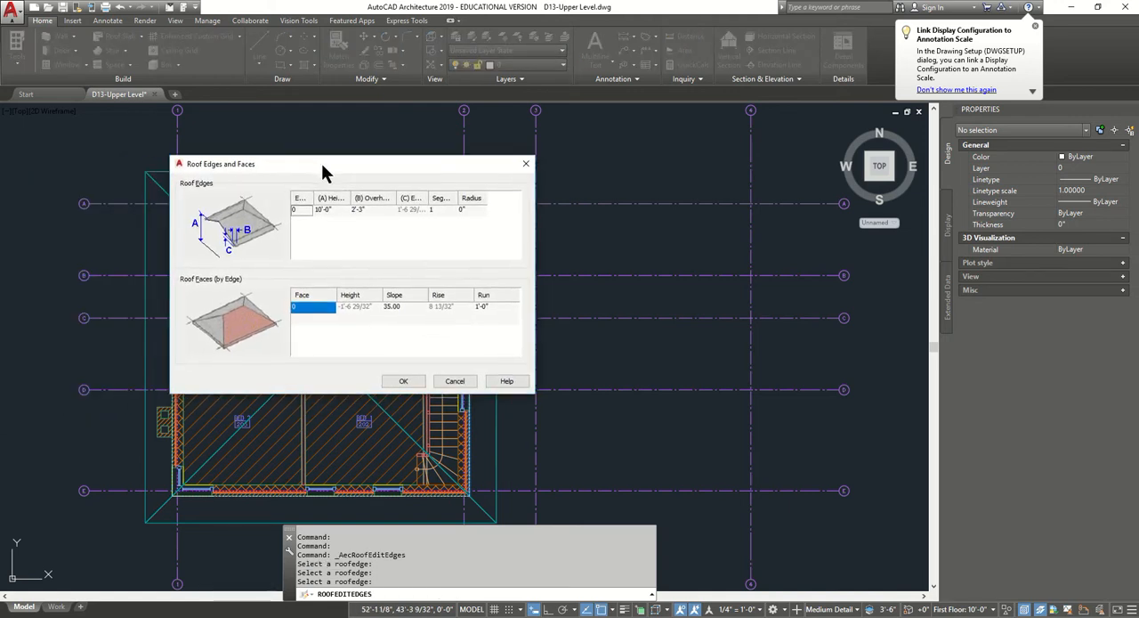
{"action": "left_click", "coordinate": [419, 305]}
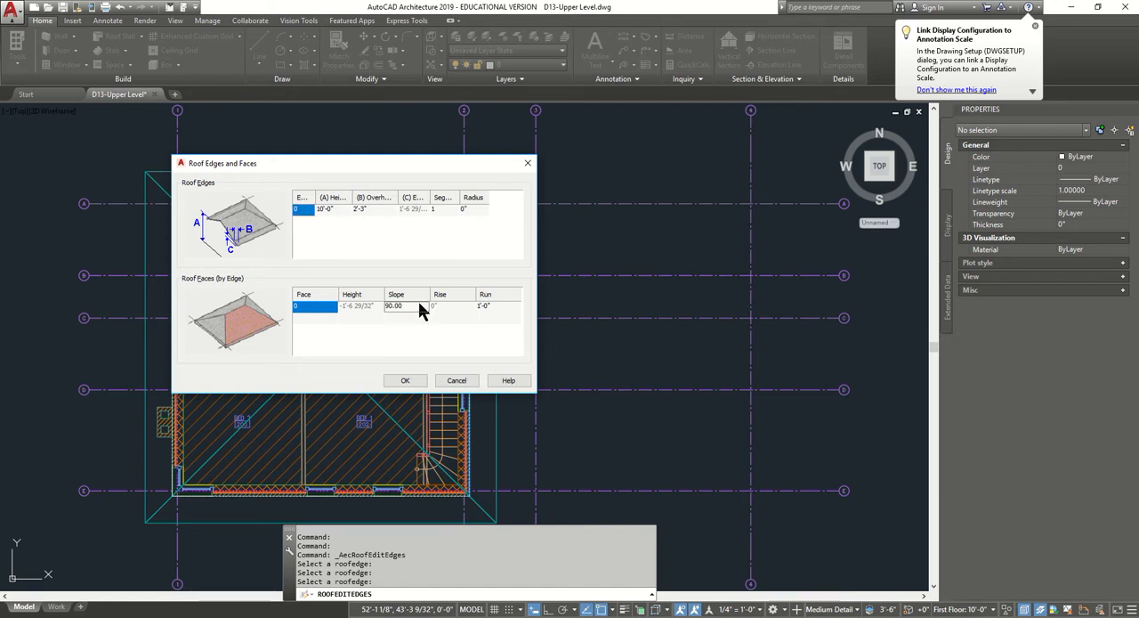
{"action": "left_click", "coordinate": [404, 380]}
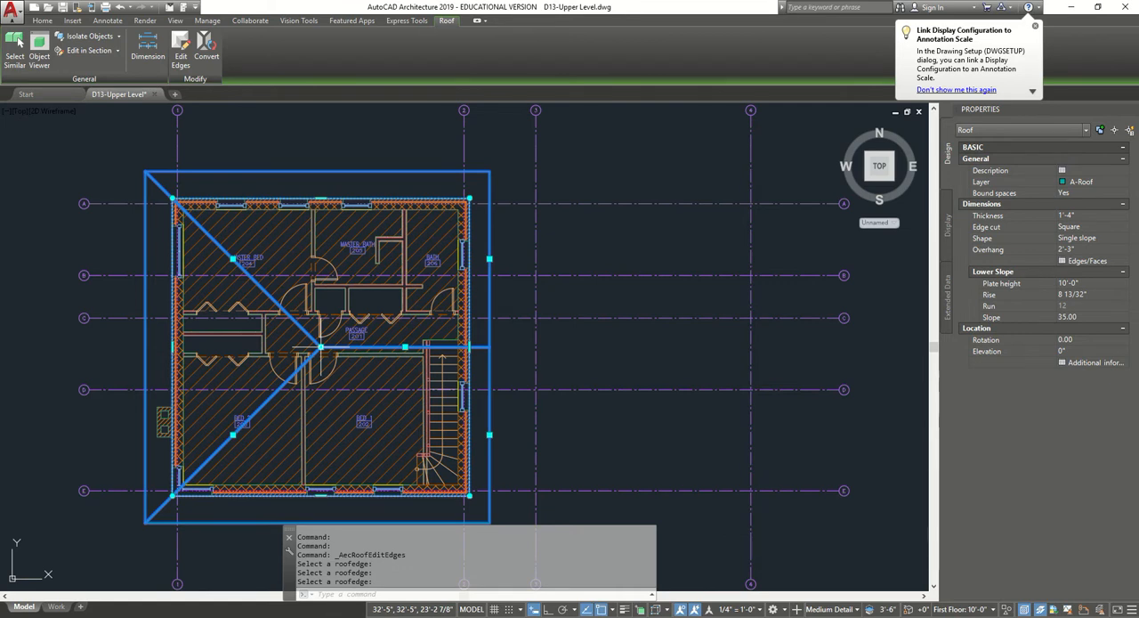
Stretch the roof's peak point horizontally past the west edge to form a gable, and display the model isometrically in the Conceptual style.
{"action": "left_click", "coordinate": [320, 346]}
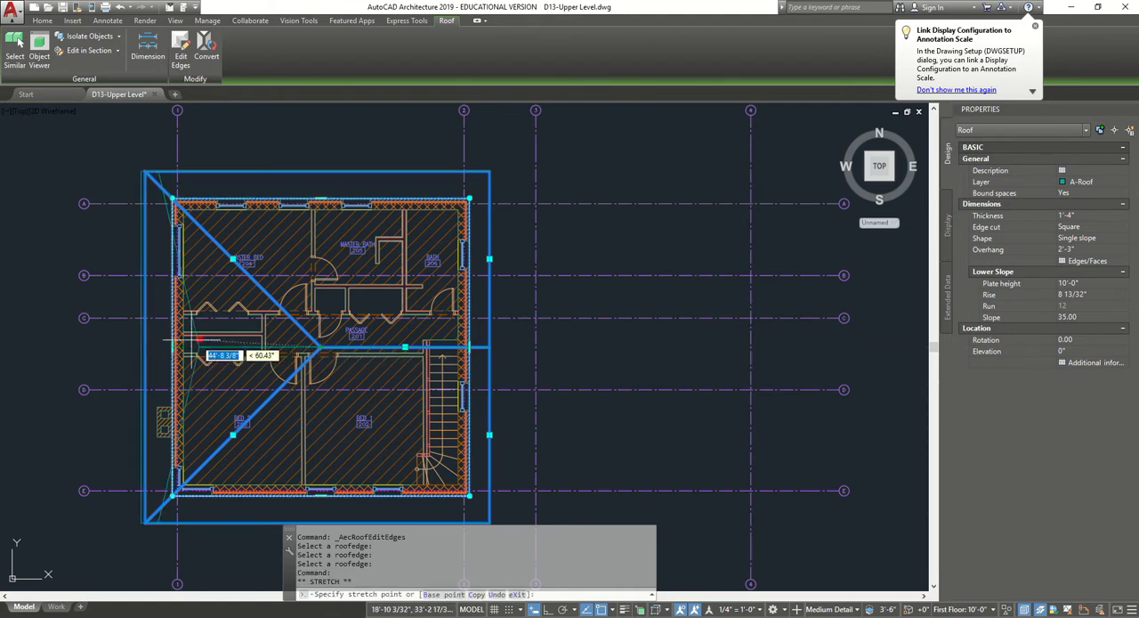
{"action": "left_click", "coordinate": [49, 346]}
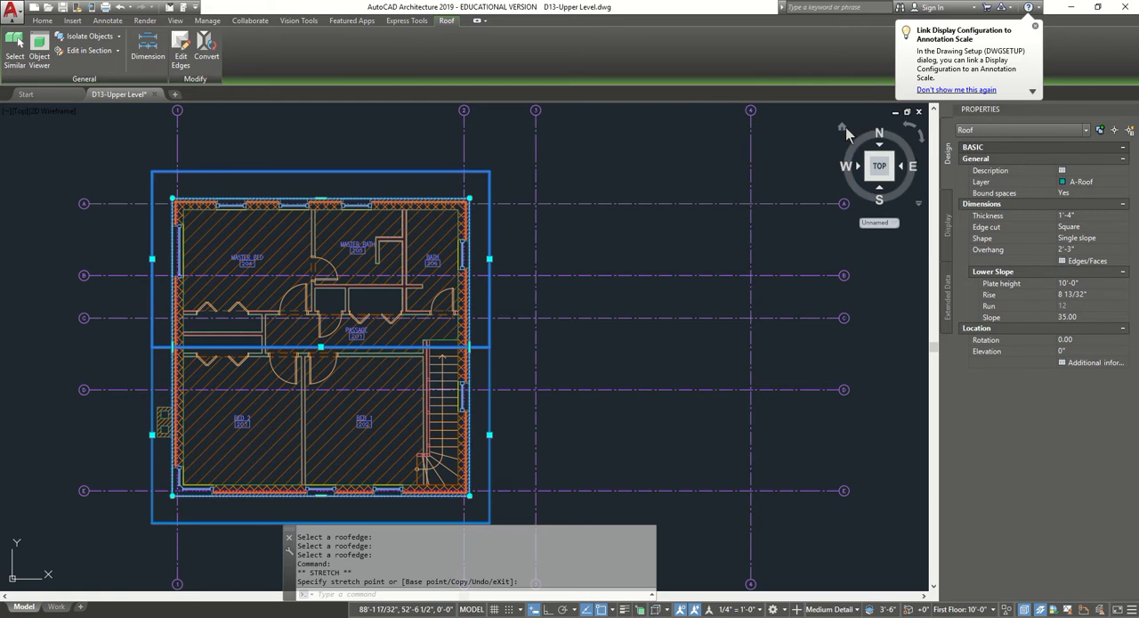
{"action": "left_click", "coordinate": [843, 129]}
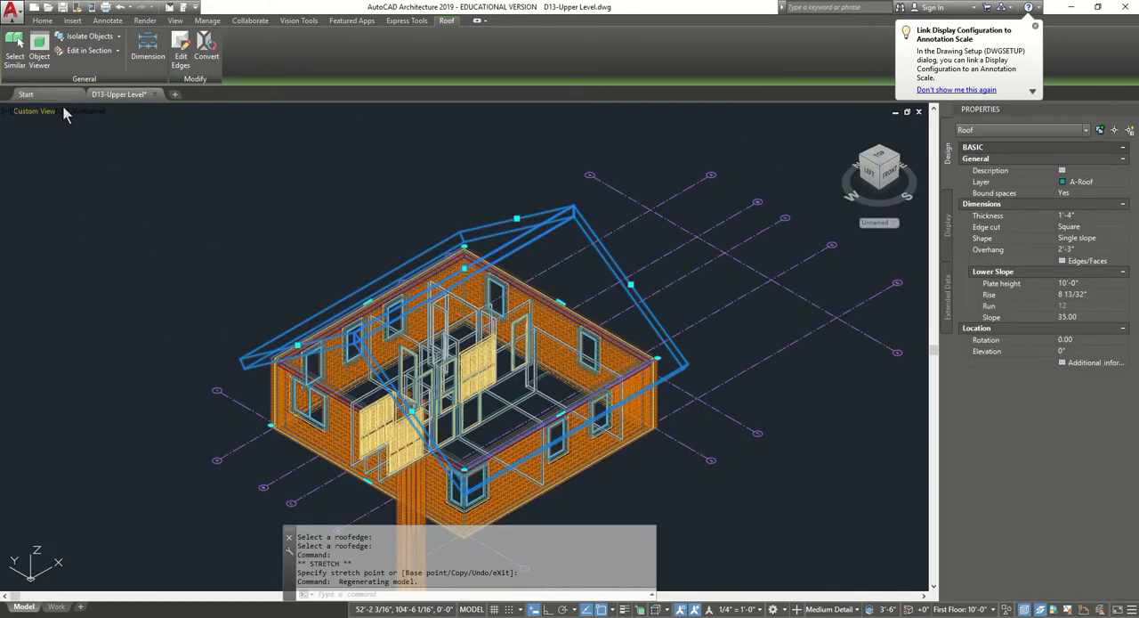
{"action": "left_click", "coordinate": [89, 114]}
{"action": "left_click", "coordinate": [132, 153]}
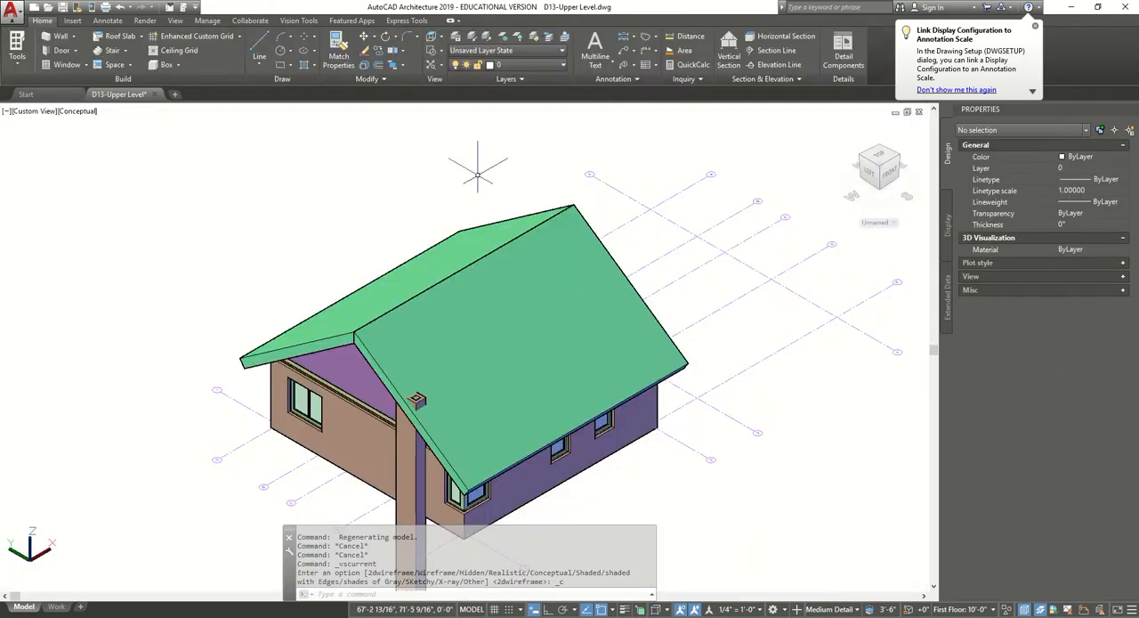
Convert the gable roof to roof slabs with the Standard style, erasing the layout geometry.
{"action": "middle_click_drag", "start_coordinate": [757, 247], "coordinate": [708, 237], "text": "shift"}
{"action": "left_click", "coordinate": [492, 268]}
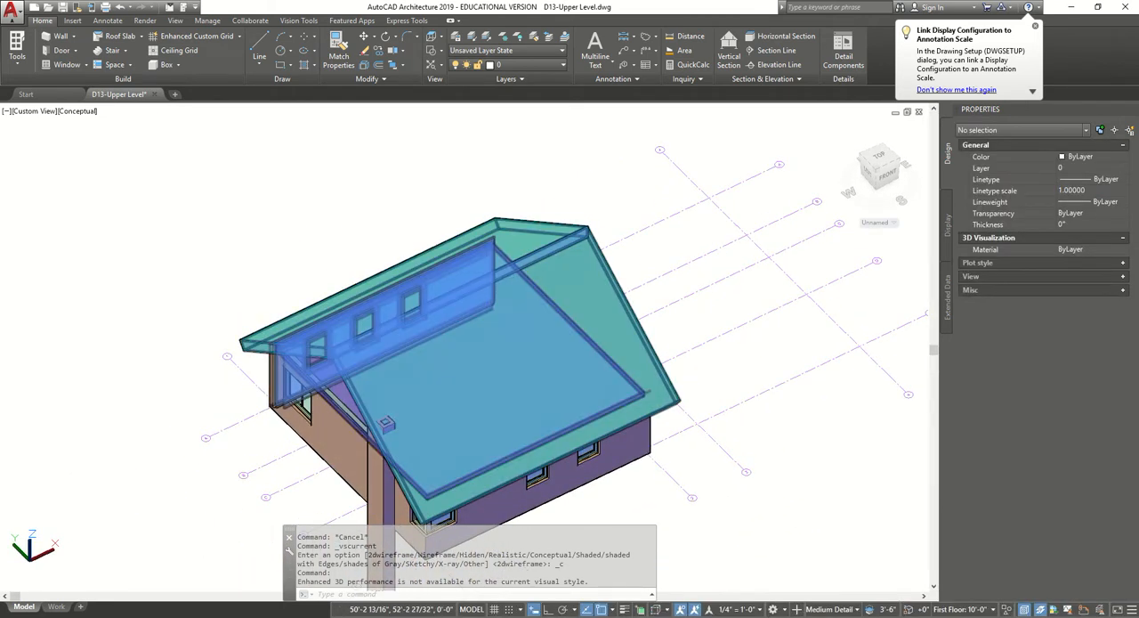
{"action": "left_click", "coordinate": [207, 44]}
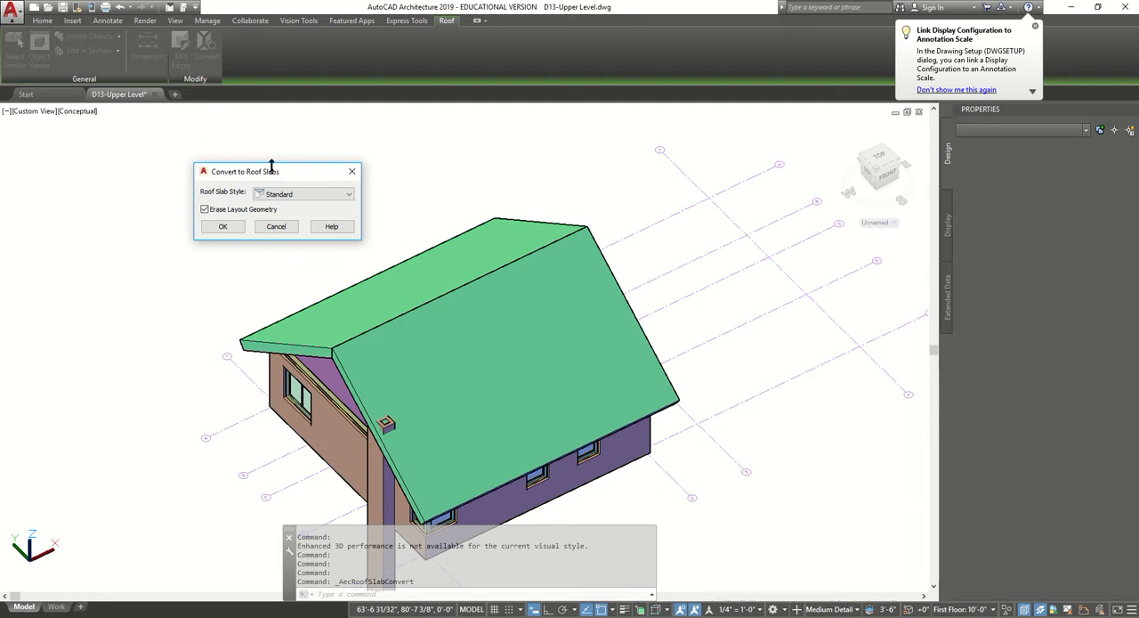
{"action": "left_click", "coordinate": [222, 226]}
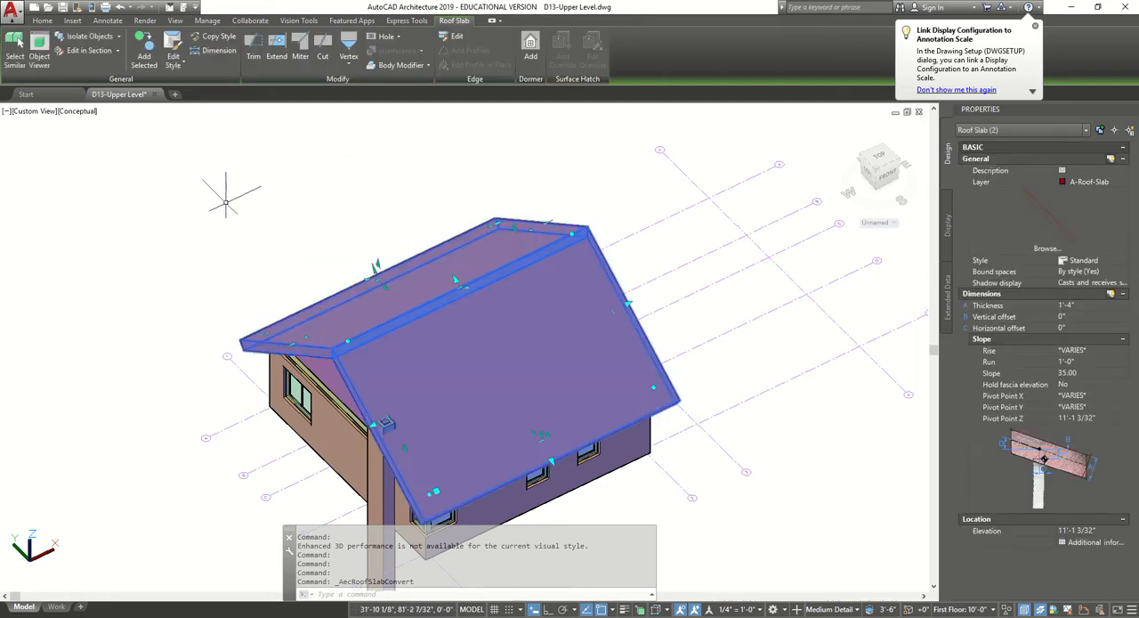
{"action": "key", "text": "Escape"}
Change the model's visual style to Hidden.
{"action": "scroll", "coordinate": [225, 202], "scroll_direction": "down", "scroll_amount": 4}
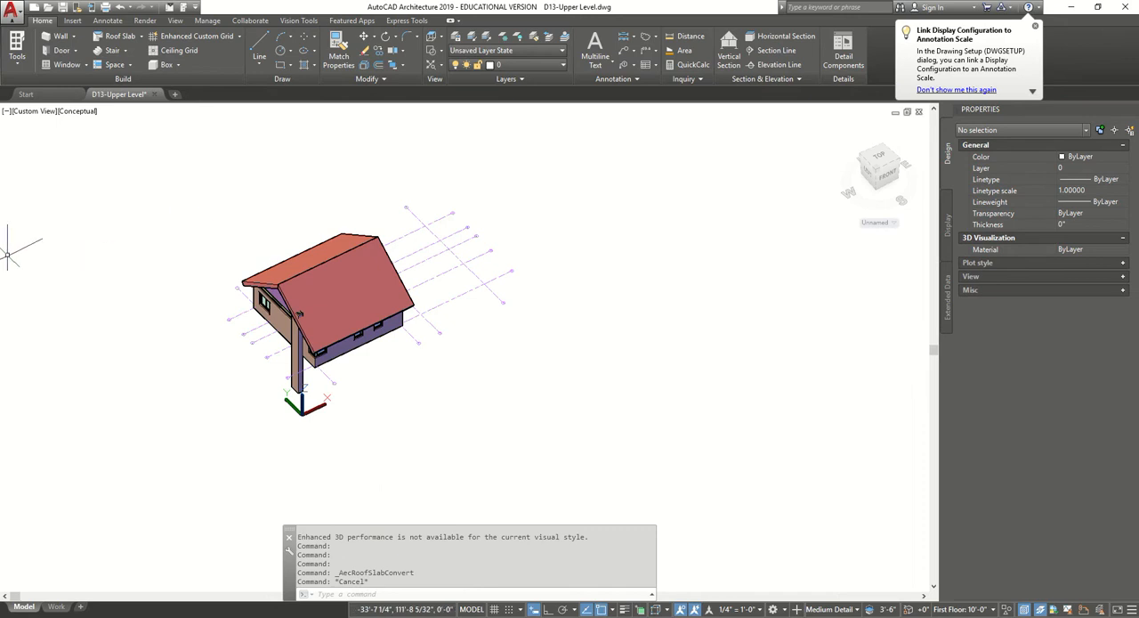
{"action": "left_click", "coordinate": [83, 109]}
{"action": "left_click", "coordinate": [136, 166]}
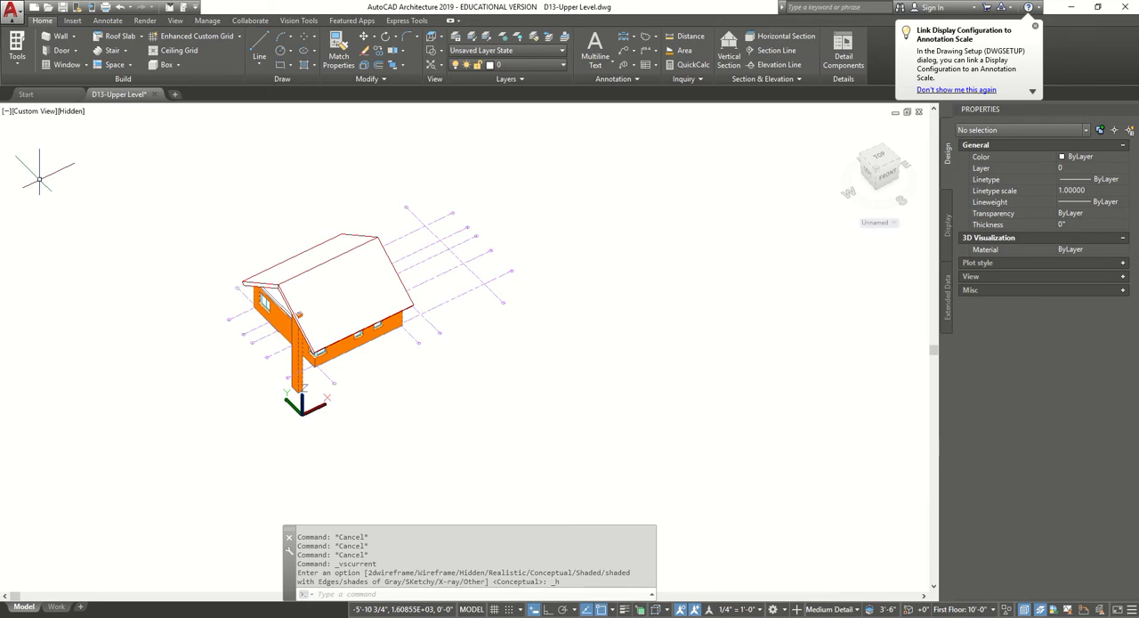
Auto-project the roof line of all four exterior walls up to both roof slabs.
{"action": "scroll", "coordinate": [269, 316], "scroll_direction": "up", "scroll_amount": 5}
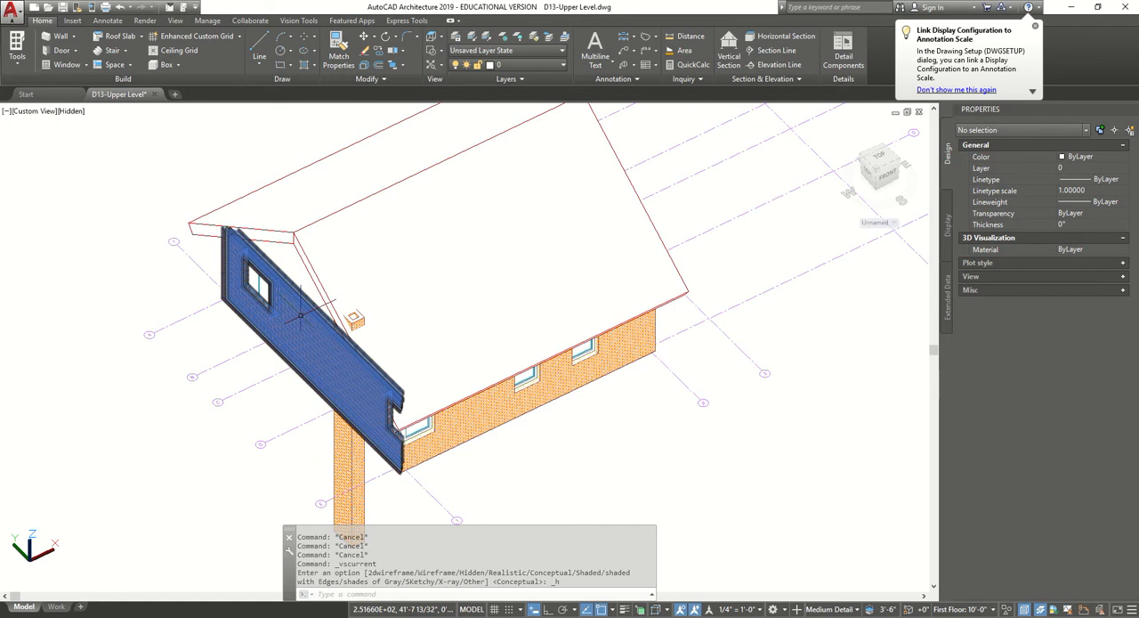
{"action": "left_click", "coordinate": [301, 315]}
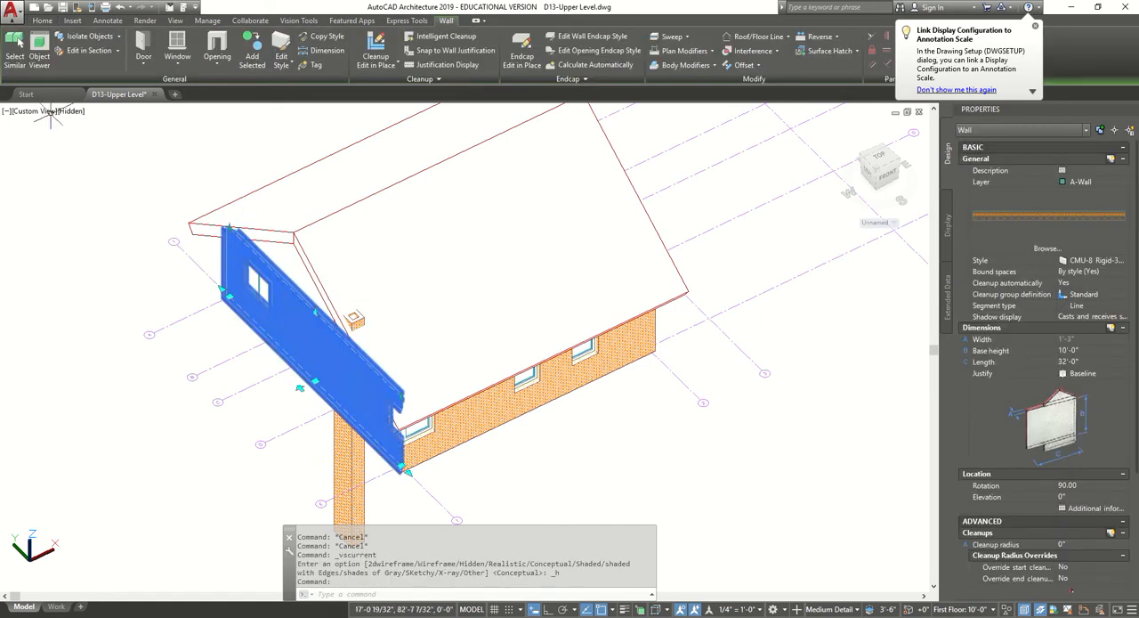
{"action": "left_click", "coordinate": [15, 50]}
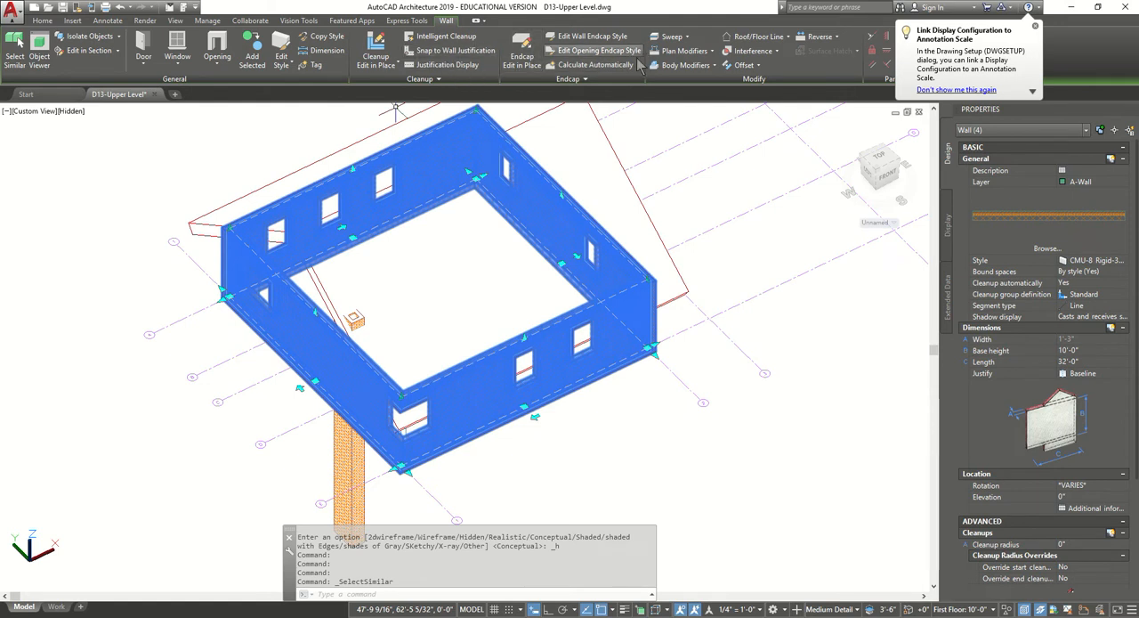
{"action": "left_click", "coordinate": [787, 39]}
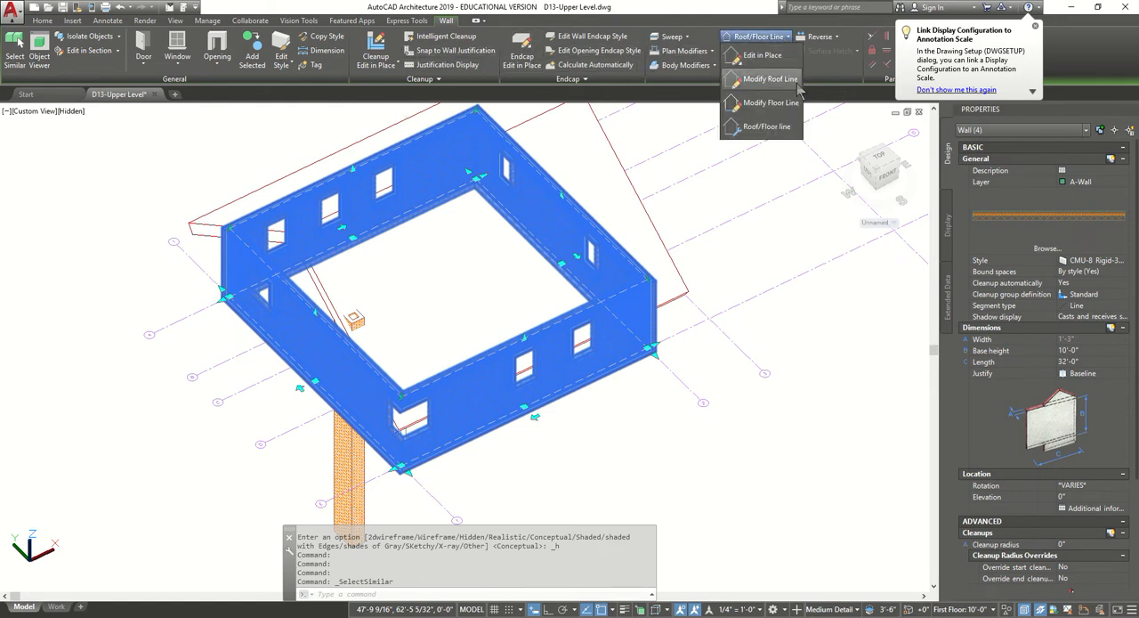
{"action": "left_click", "coordinate": [770, 79]}
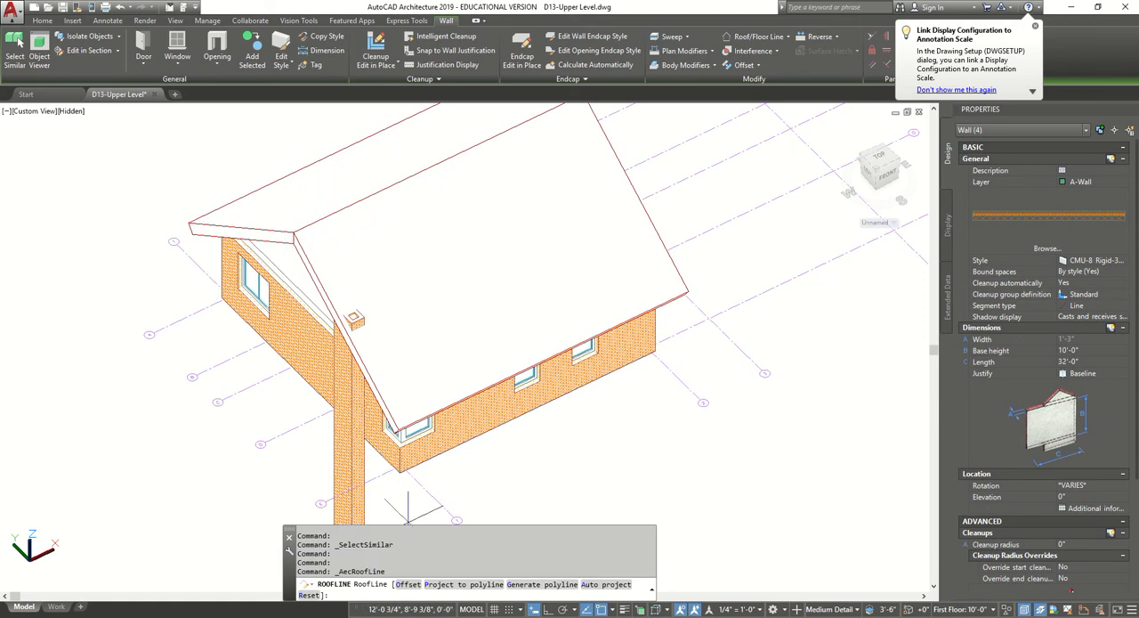
{"action": "left_click", "coordinate": [605, 585]}
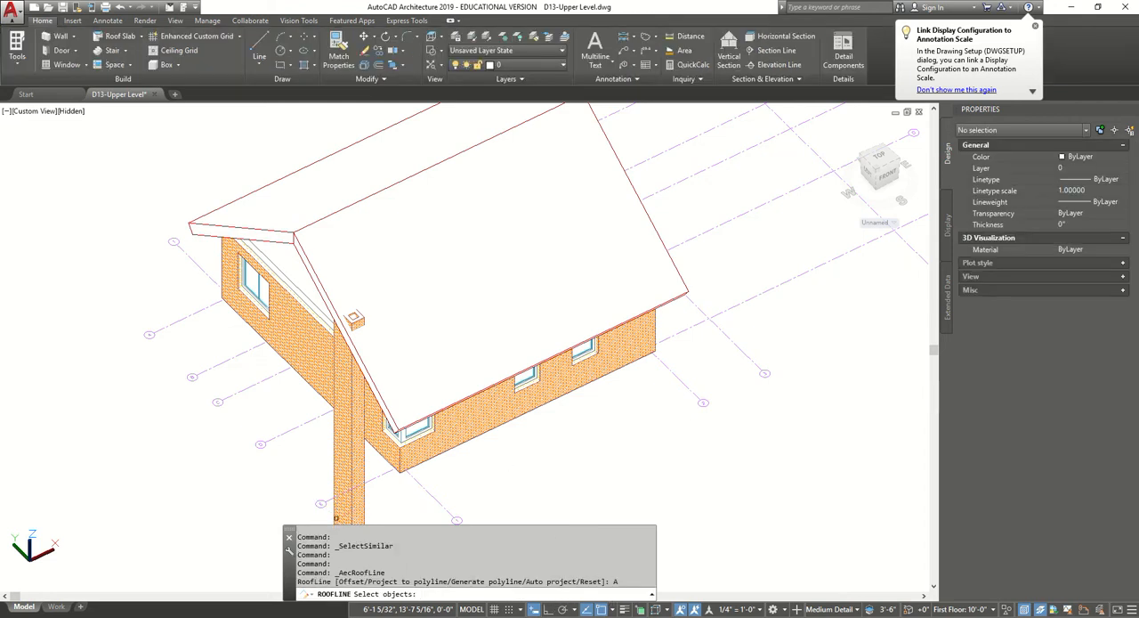
{"action": "left_click", "coordinate": [282, 234]}
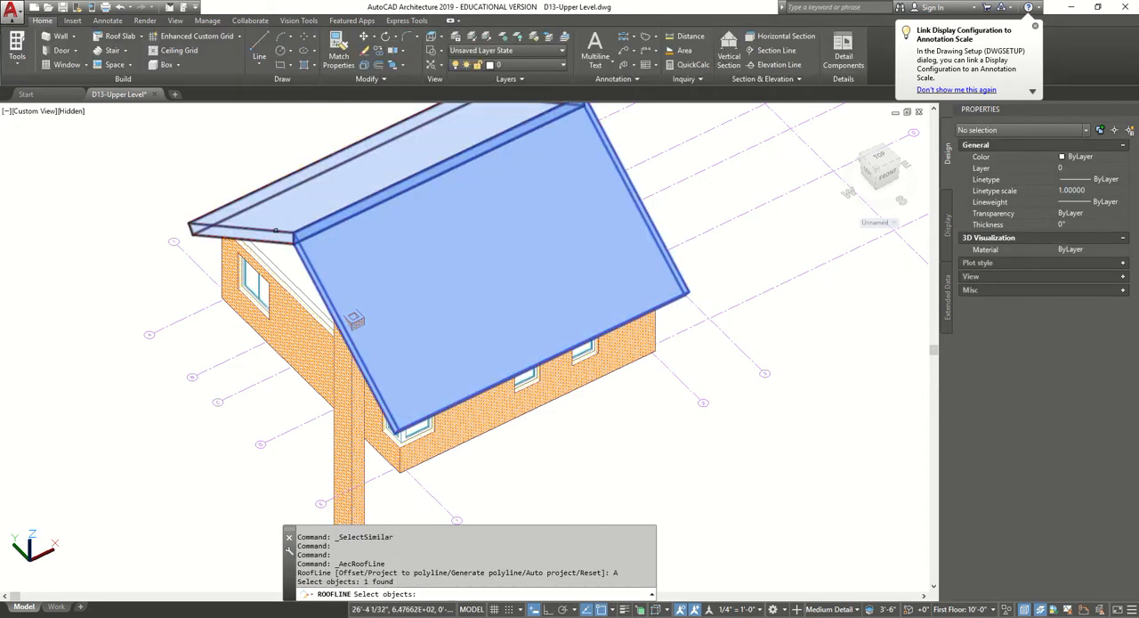
{"action": "left_click", "coordinate": [274, 230]}
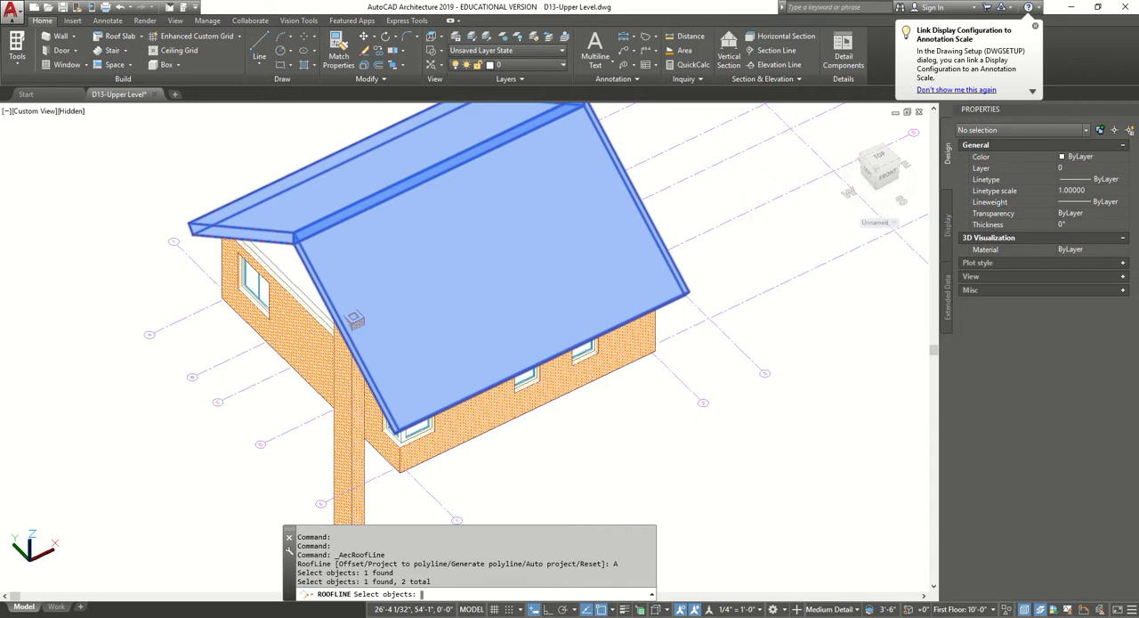
{"action": "key", "text": "Return"}
{"action": "scroll", "coordinate": [378, 314], "scroll_direction": "down", "scroll_amount": 3}
{"action": "scroll", "coordinate": [378, 313], "scroll_direction": "up", "scroll_amount": 1}
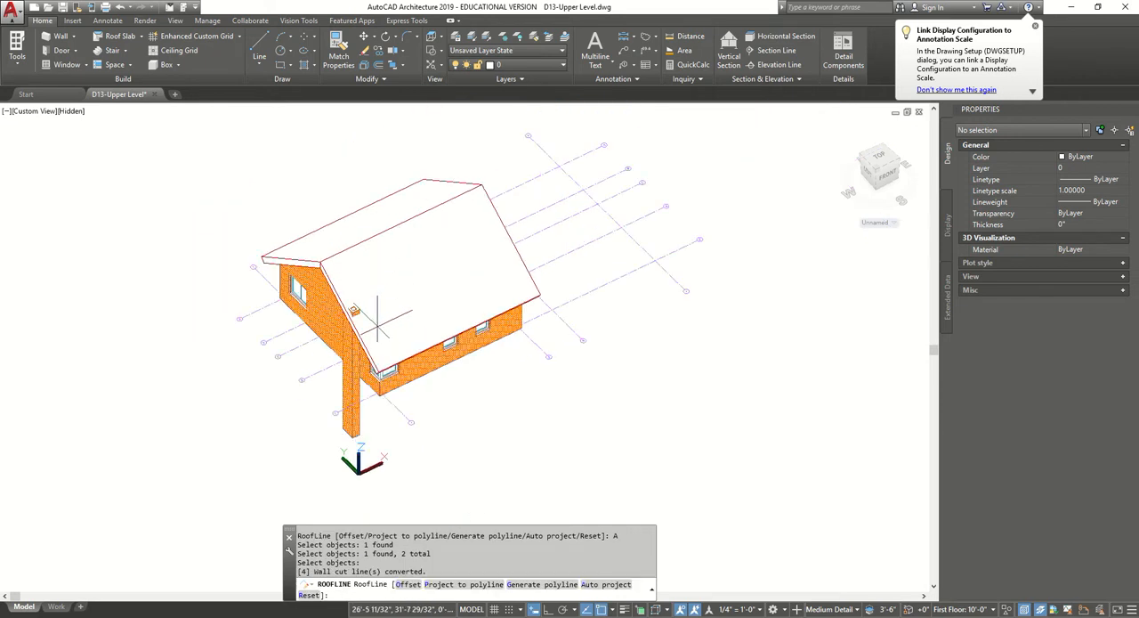
{"action": "middle_click_drag", "start_coordinate": [383, 351], "coordinate": [388, 290], "text": "shift"}
{"action": "middle_click_drag", "start_coordinate": [476, 253], "coordinate": [370, 271], "text": "shift"}
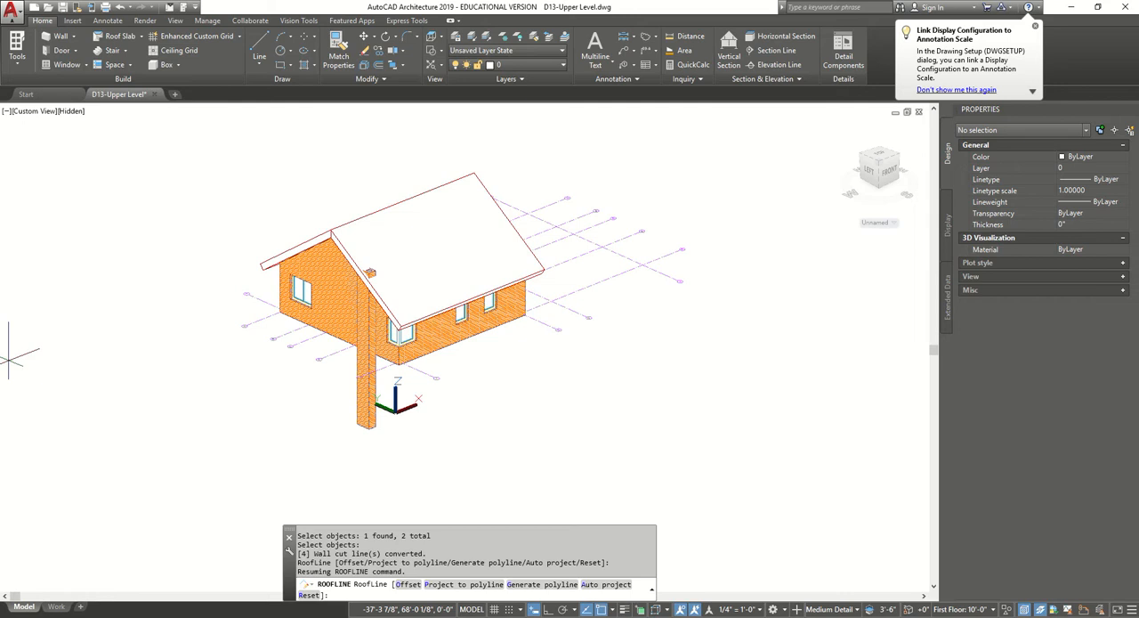
{"action": "key", "text": "Escape"}
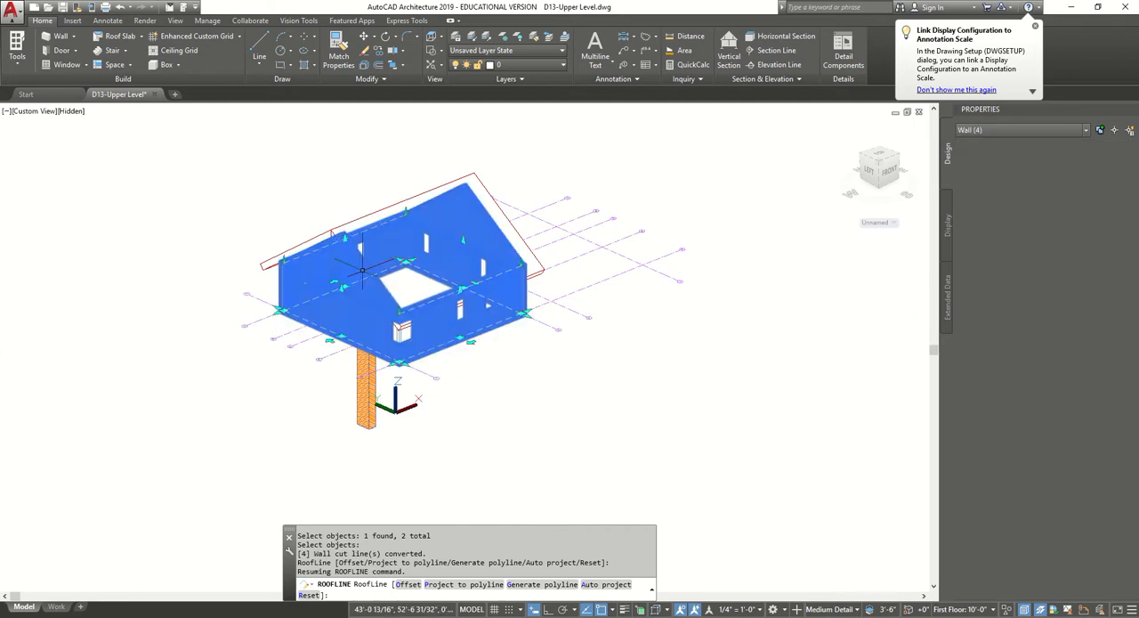
{"action": "key", "text": "Escape"}
Set the chimney external reference's insertion point Z to -11'-1".
{"action": "left_click", "coordinate": [367, 384]}
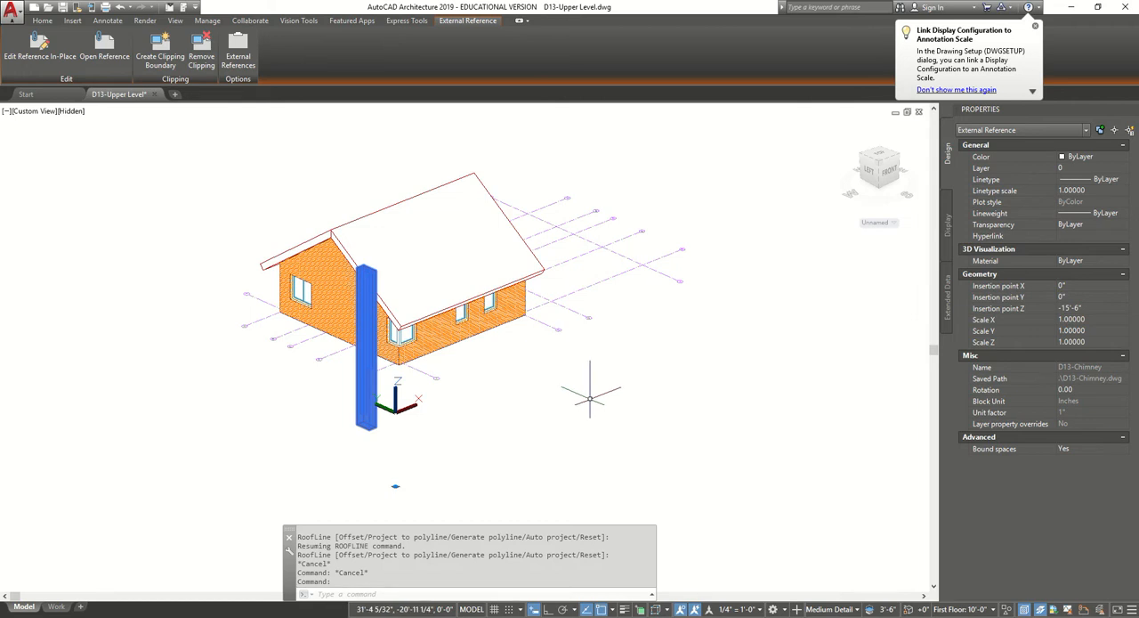
{"action": "left_click", "coordinate": [1086, 308]}
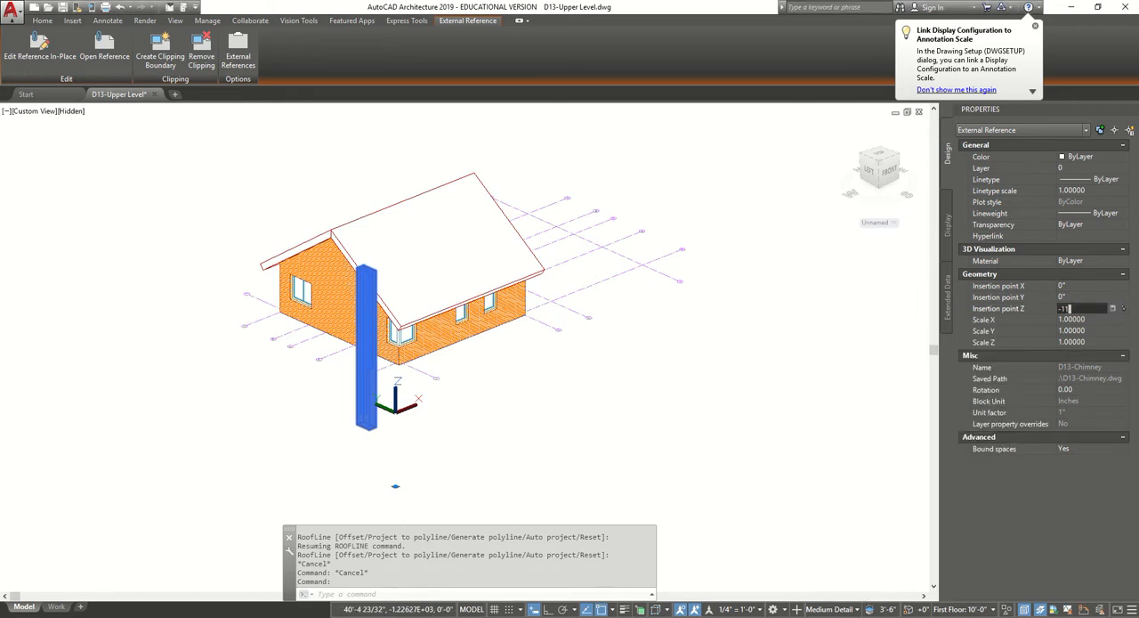
{"action": "type", "text": "-11'1"}
{"action": "left_click", "coordinate": [1093, 317]}
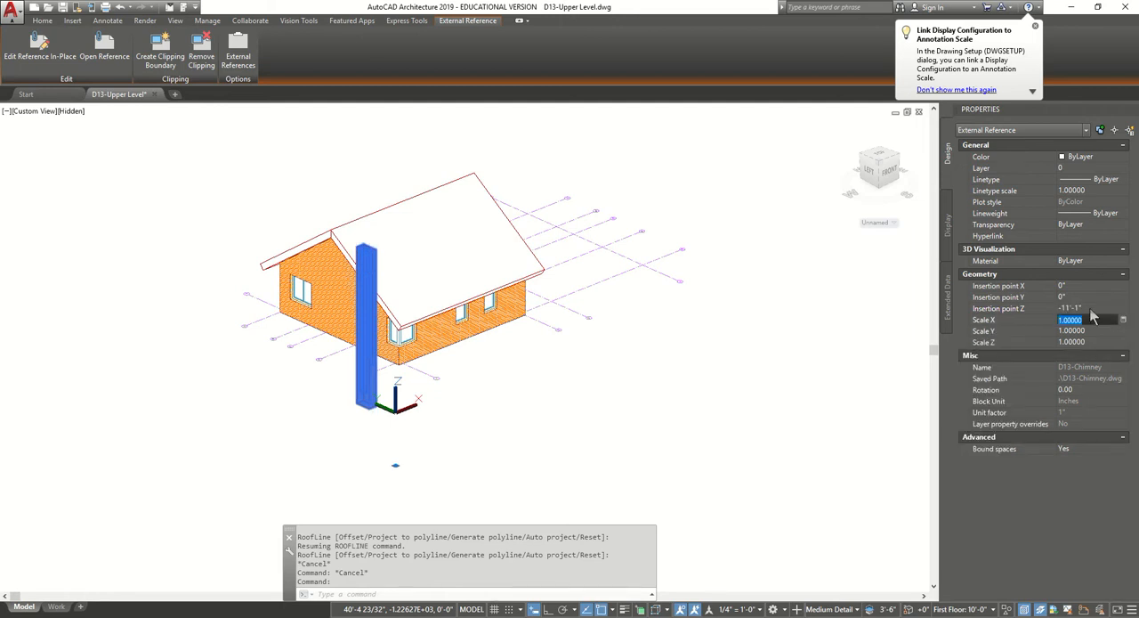
{"action": "key", "text": "Escape"}
{"action": "key", "text": "Escape"}
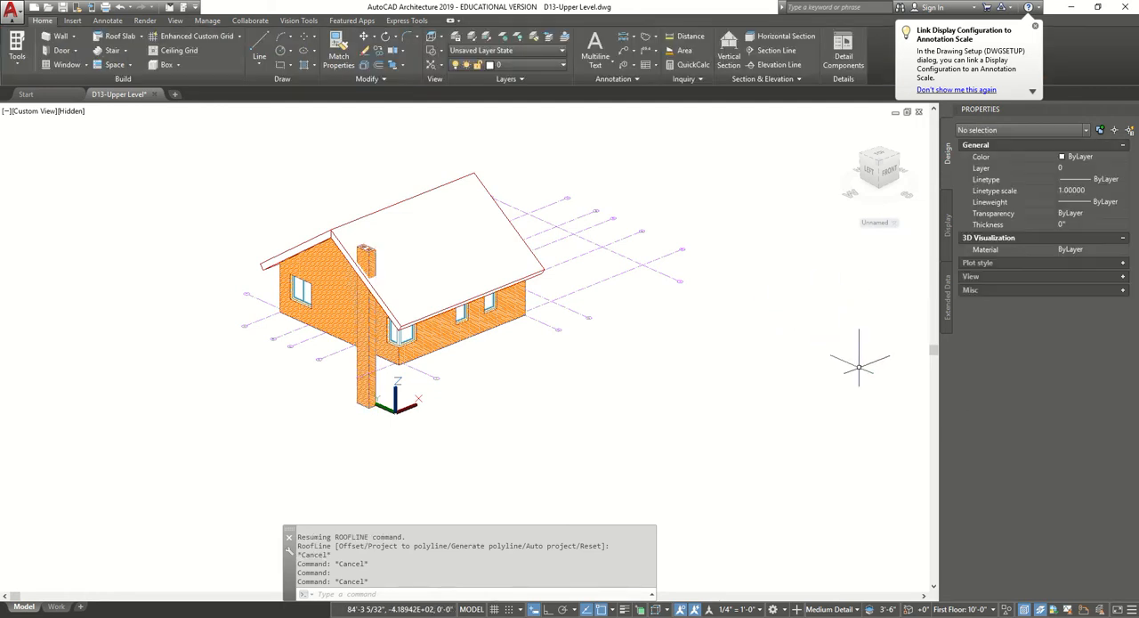
{"action": "left_click", "coordinate": [367, 330]}
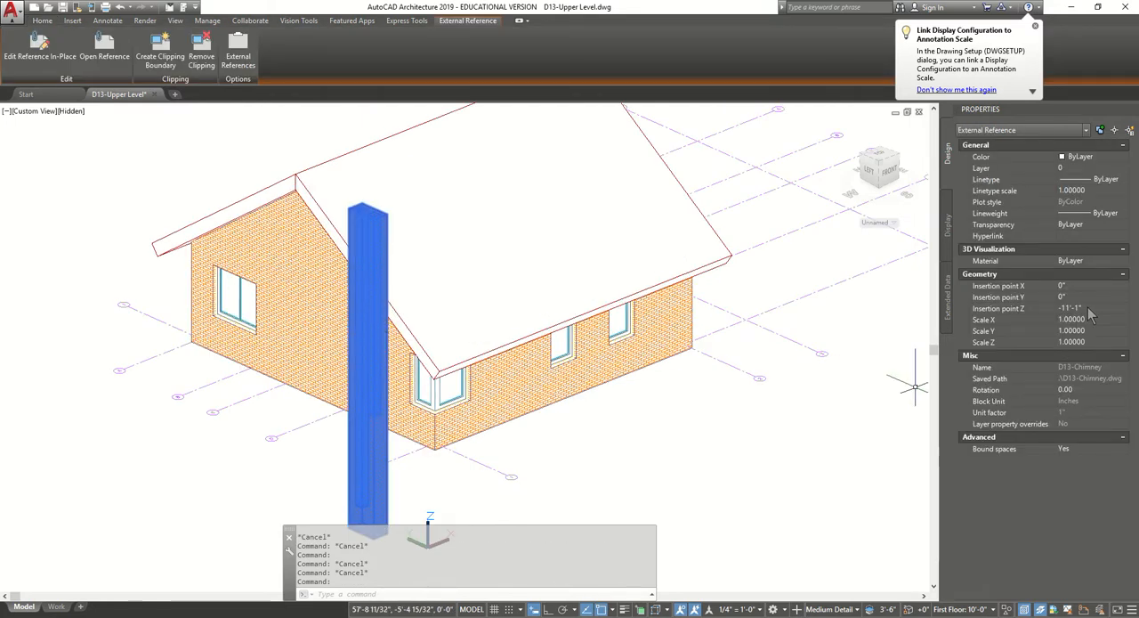
{"action": "key", "text": "Escape"}
Add the chimney as a Subtractive body modifier to the south roof slab, keeping the chimney object.
{"action": "scroll", "coordinate": [581, 439], "scroll_direction": "down", "scroll_amount": 4}
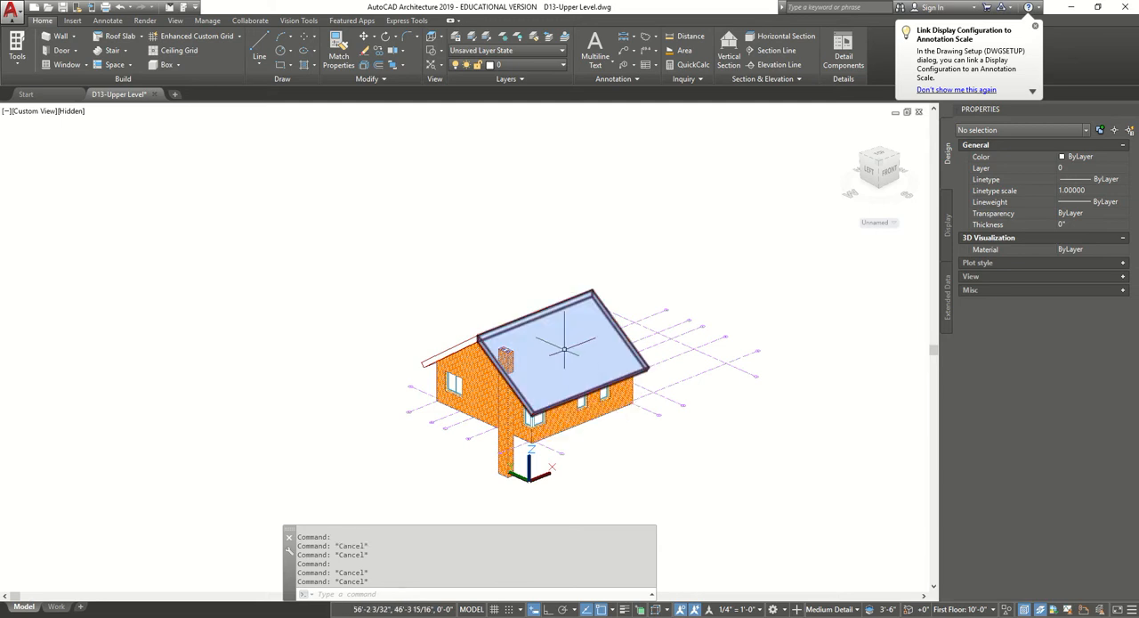
{"action": "middle_click_drag", "start_coordinate": [526, 335], "coordinate": [520, 390], "text": "shift"}
{"action": "scroll", "coordinate": [517, 483], "scroll_direction": "up", "scroll_amount": 4}
{"action": "scroll", "coordinate": [516, 483], "scroll_direction": "up", "scroll_amount": 2}
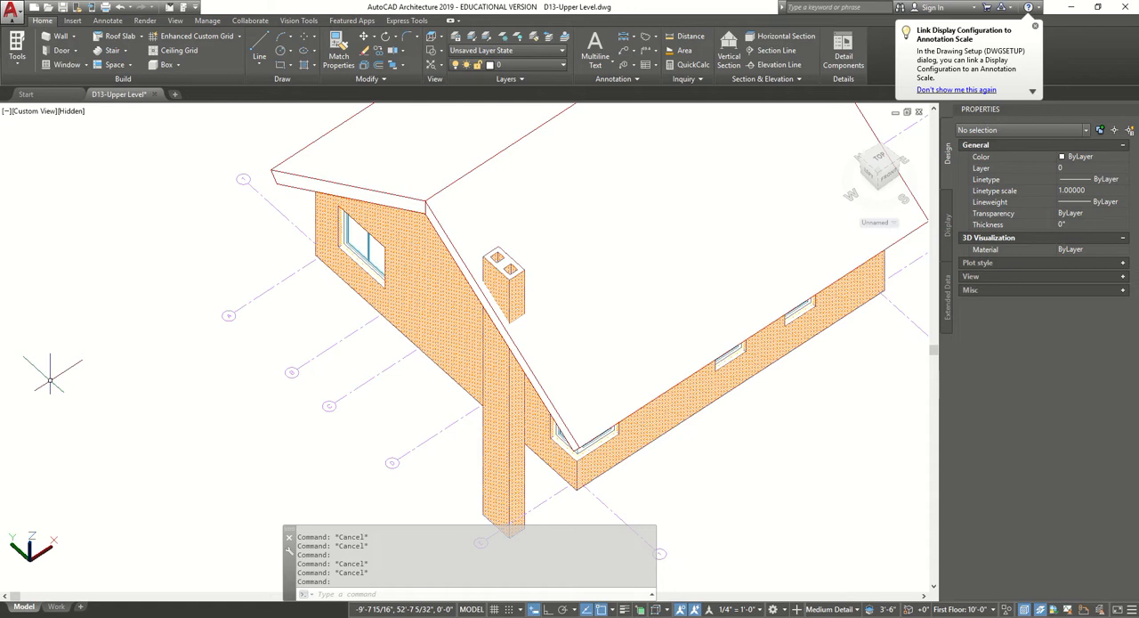
{"action": "left_click", "coordinate": [562, 396]}
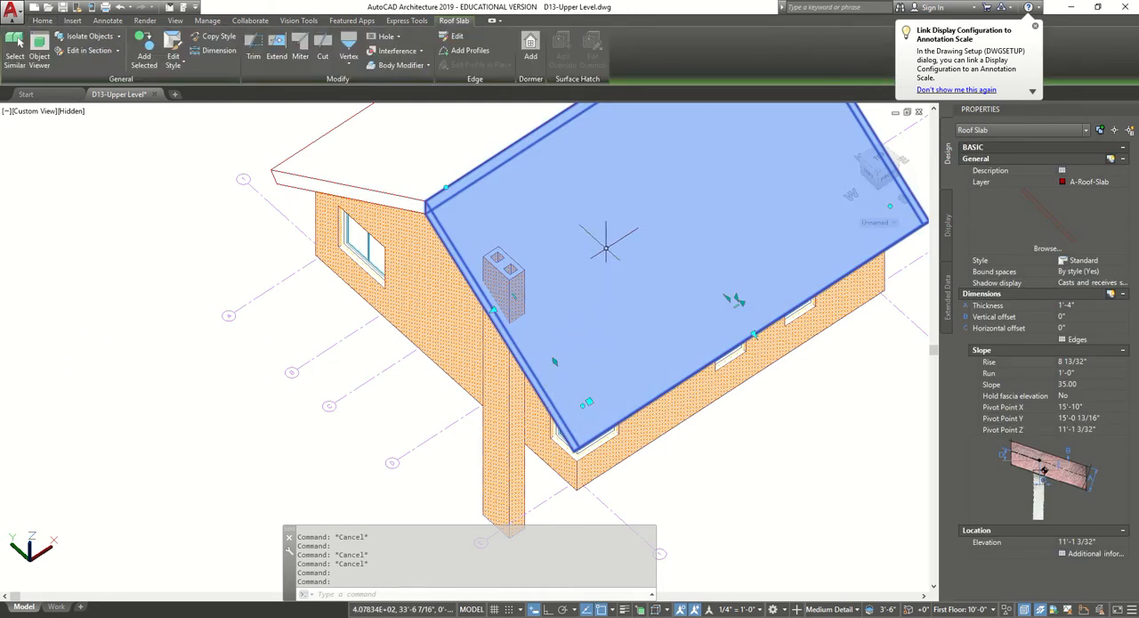
{"action": "left_click", "coordinate": [402, 65]}
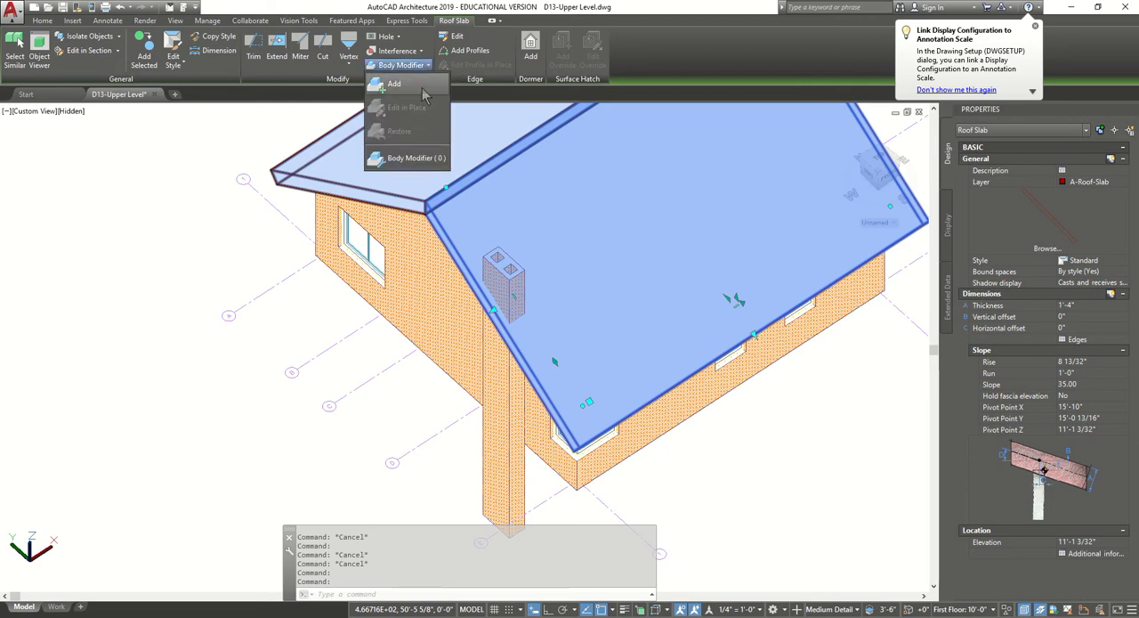
{"action": "left_click", "coordinate": [394, 84]}
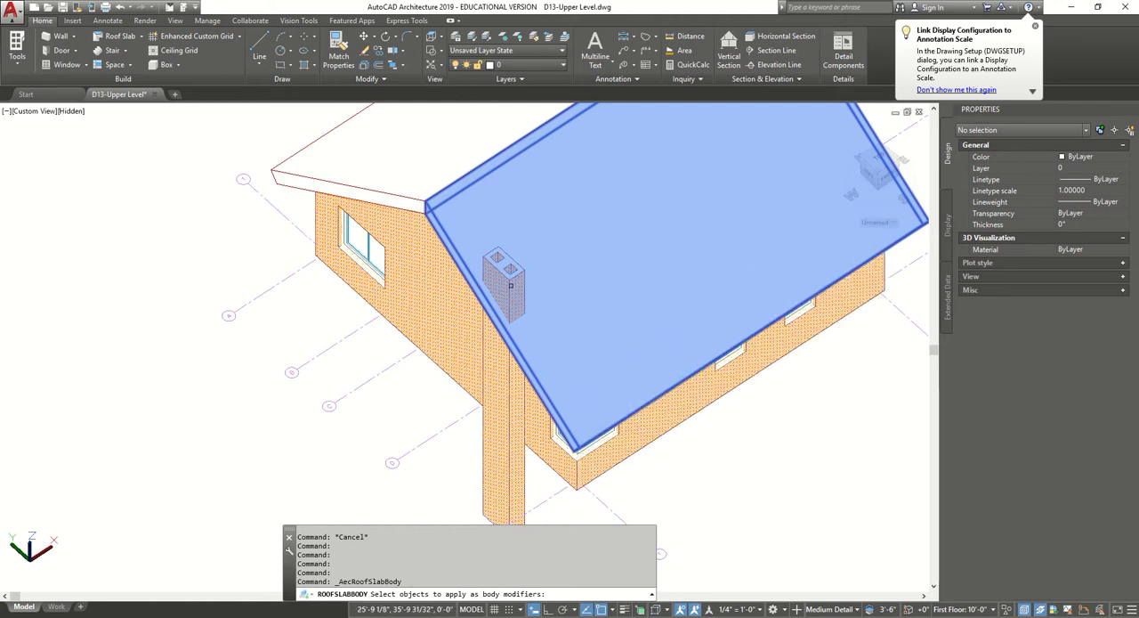
{"action": "left_click", "coordinate": [509, 438]}
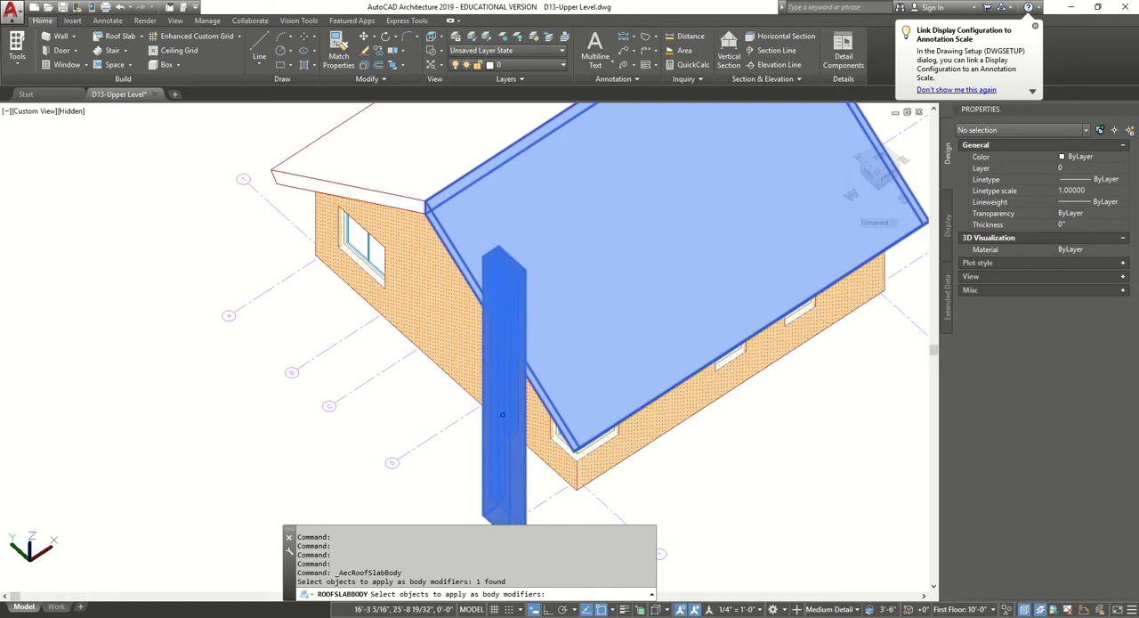
{"action": "key", "text": "Return"}
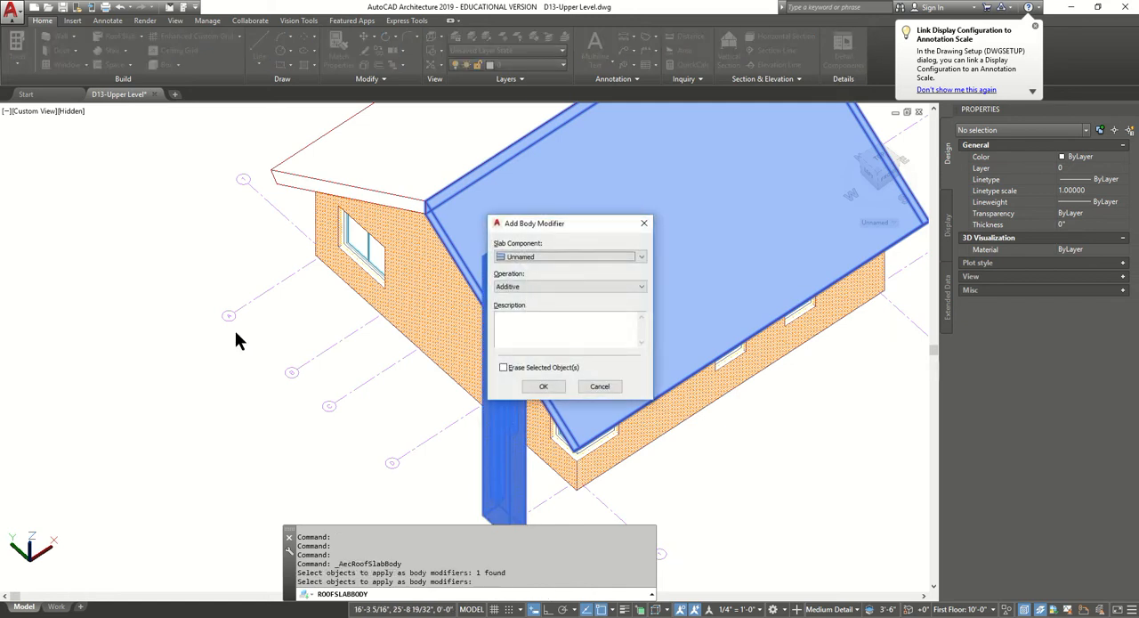
{"action": "left_click", "coordinate": [547, 286]}
{"action": "left_click", "coordinate": [543, 304]}
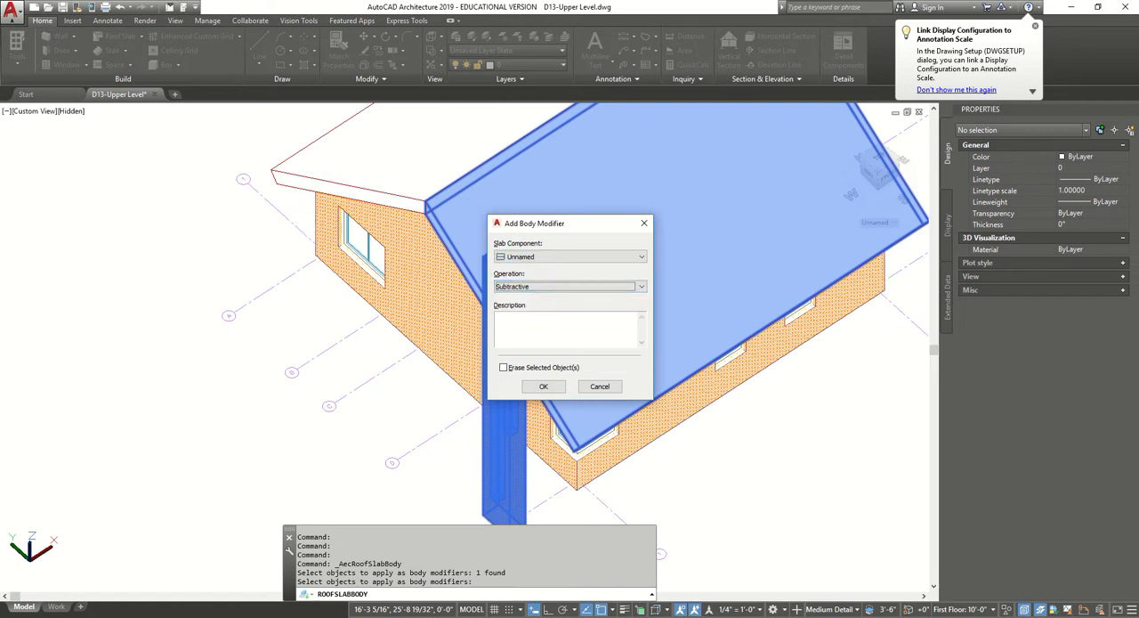
{"action": "left_click", "coordinate": [543, 388]}
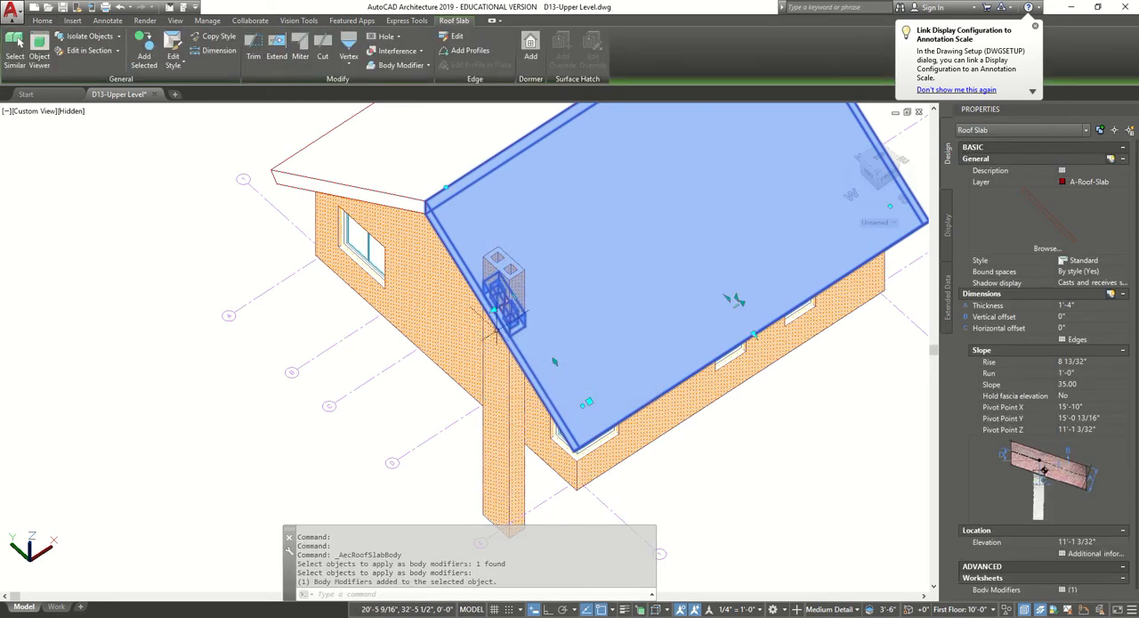
{"action": "scroll", "coordinate": [505, 267], "scroll_direction": "up", "scroll_amount": 4}
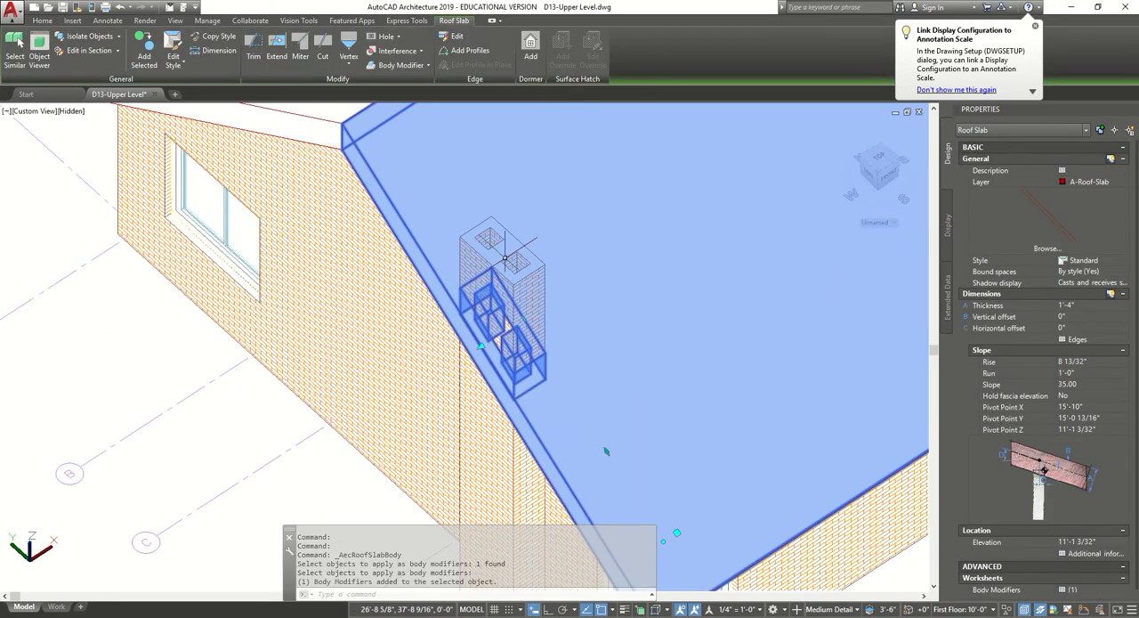
{"action": "key", "text": "Escape"}
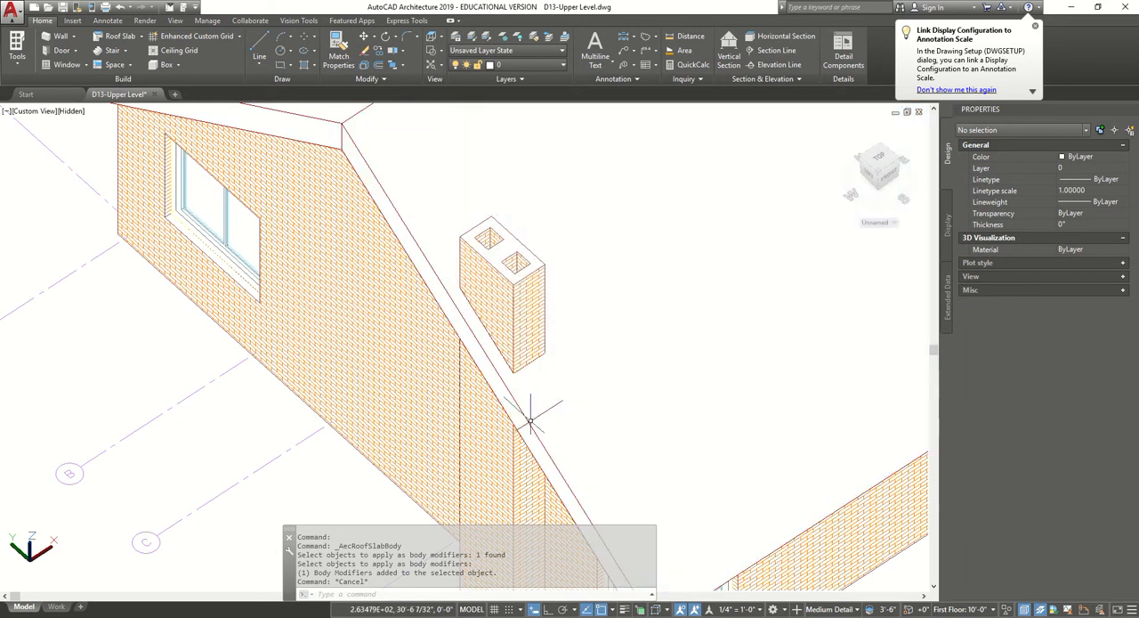
{"action": "left_click", "coordinate": [530, 419]}
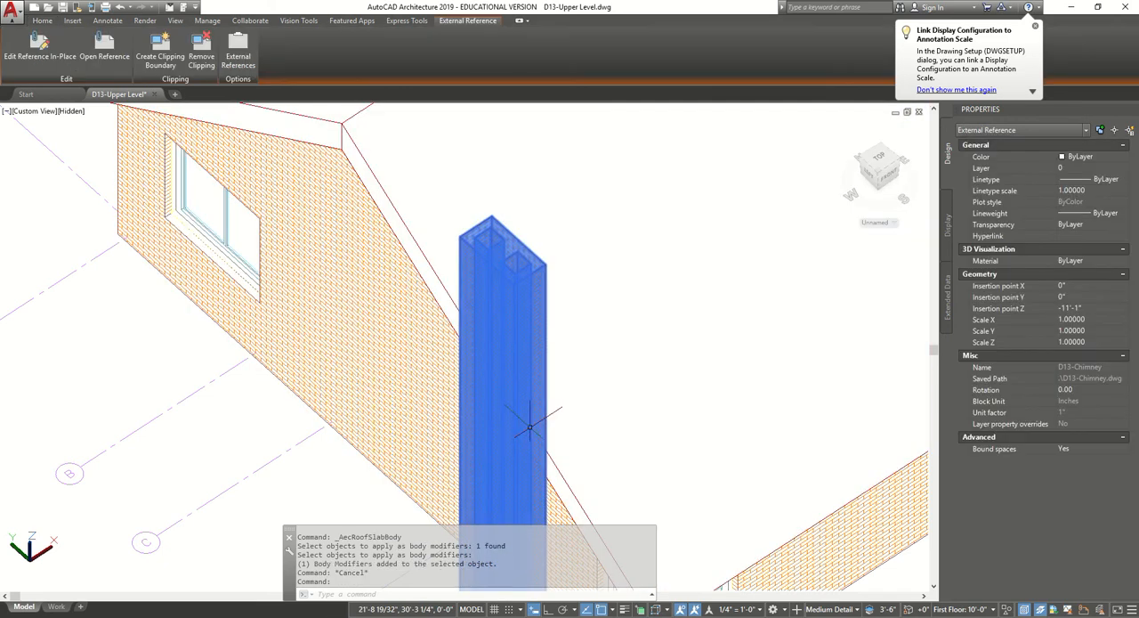
{"action": "key", "text": "Escape"}
{"action": "key", "text": "Escape"}
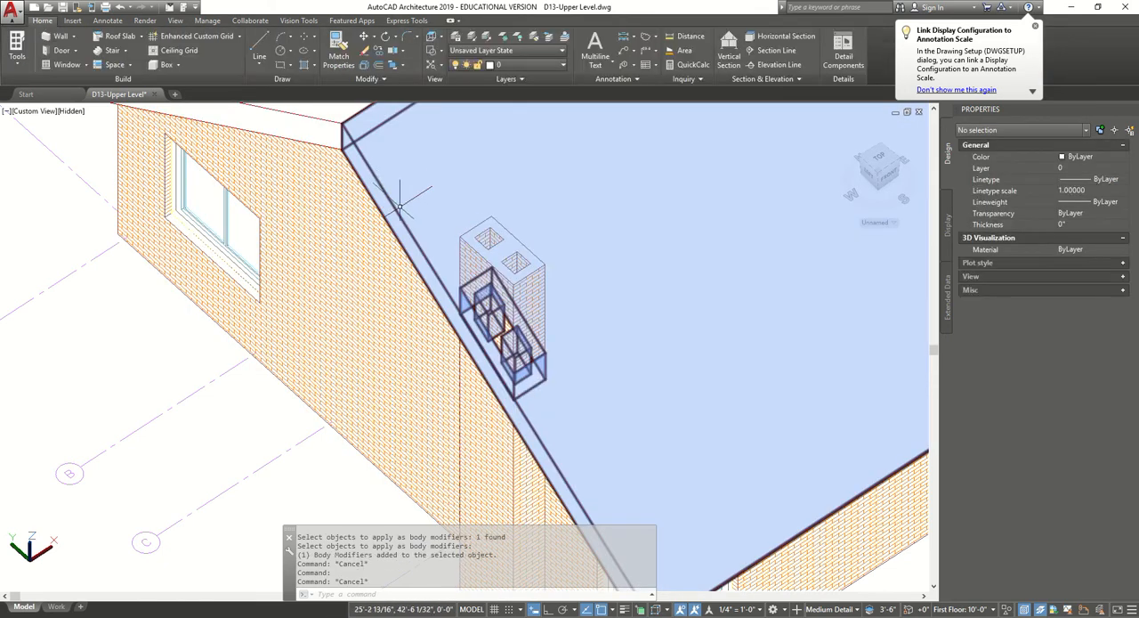
{"action": "key", "text": "Escape"}
{"action": "key", "text": "Escape"}
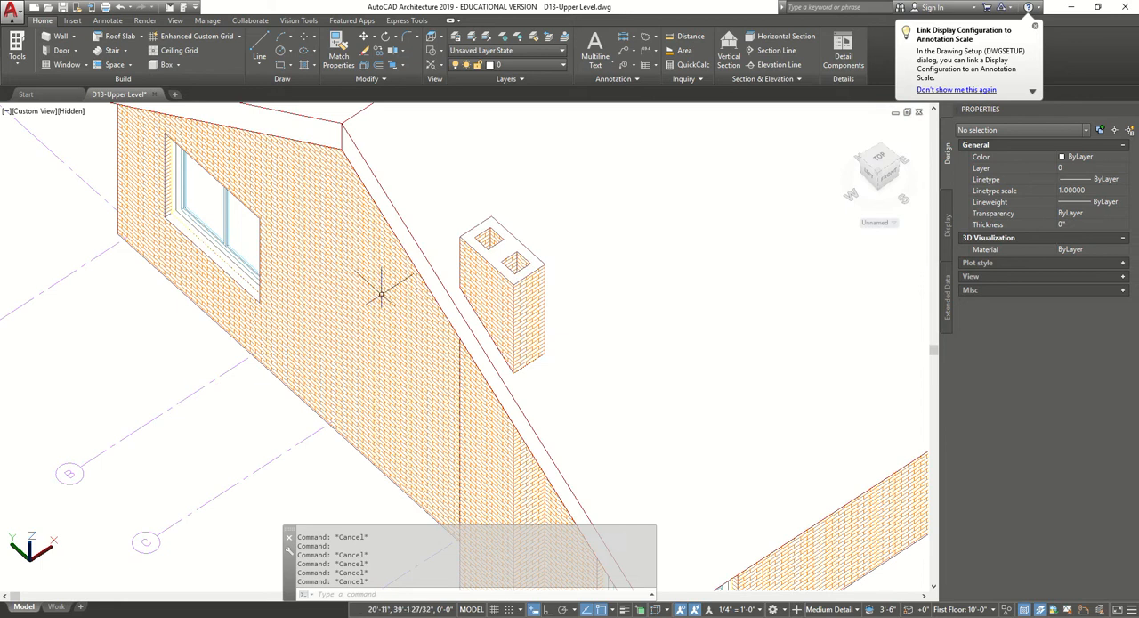
Assign the 1 x 10 fascia edge style to edge 1 of the roof slab cut by the chimney.
{"action": "left_click", "coordinate": [416, 238]}
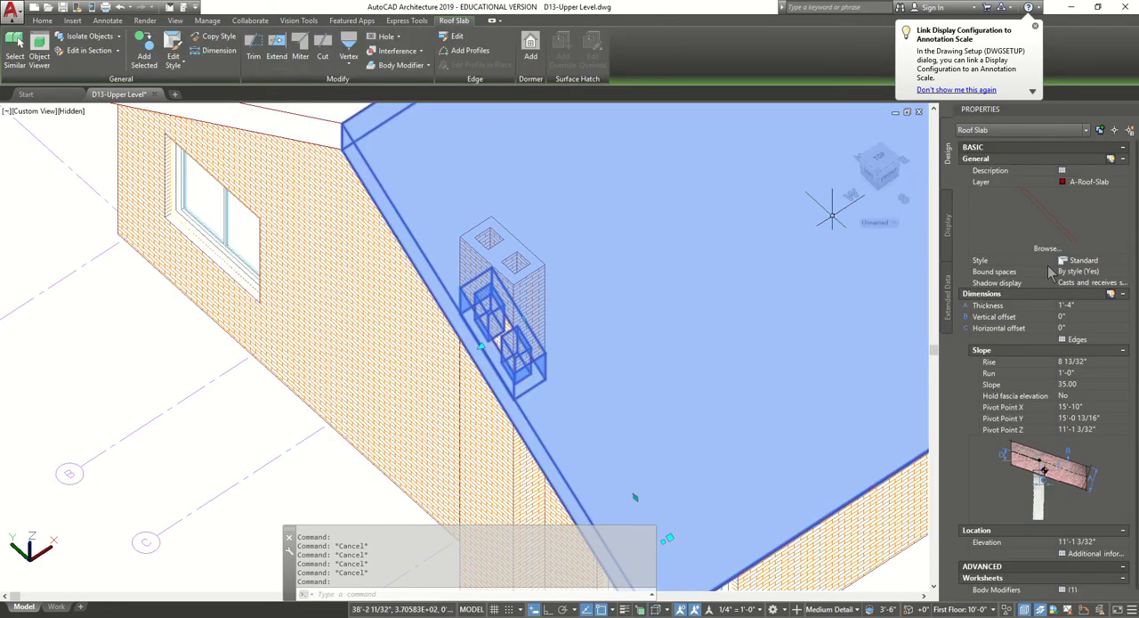
{"action": "left_click", "coordinate": [1090, 339]}
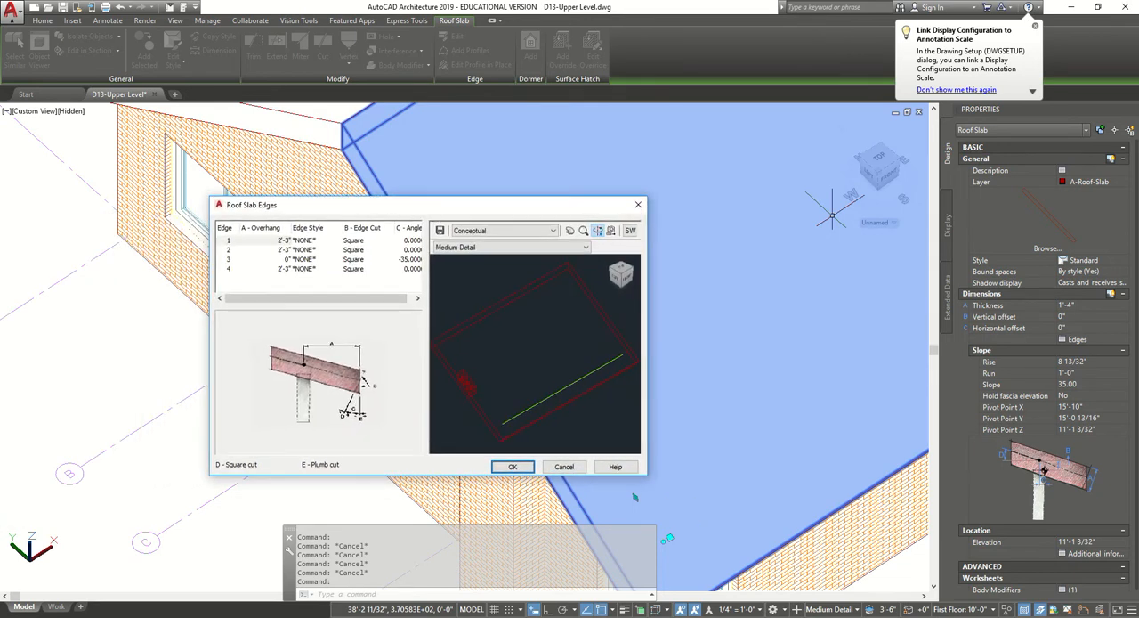
{"action": "left_click", "coordinate": [310, 240]}
{"action": "left_click", "coordinate": [331, 242]}
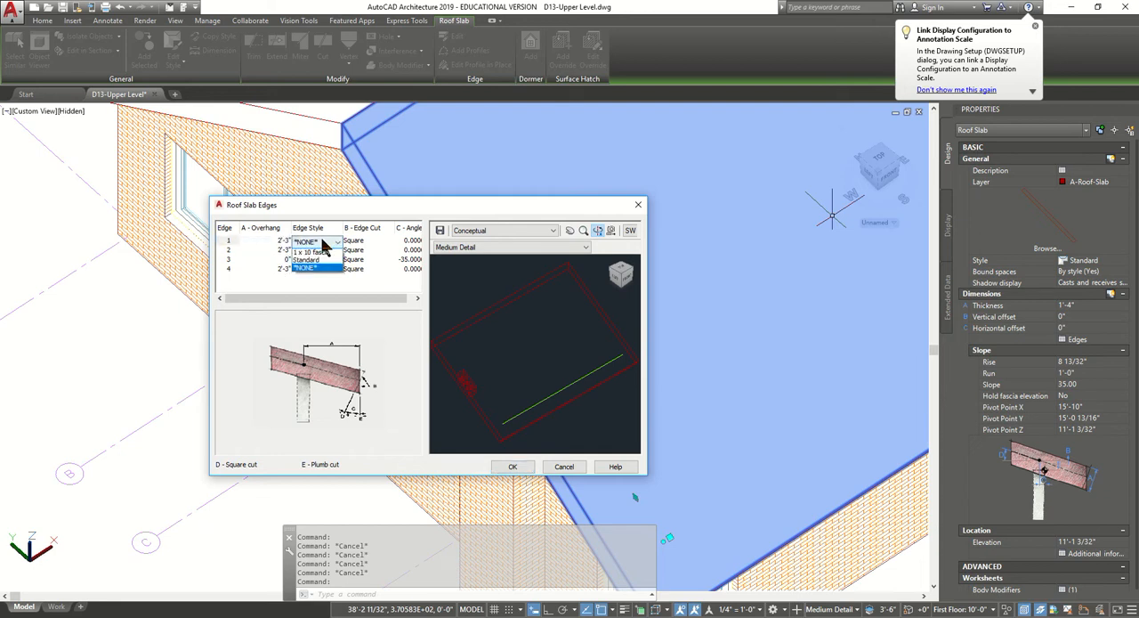
{"action": "left_click", "coordinate": [326, 253]}
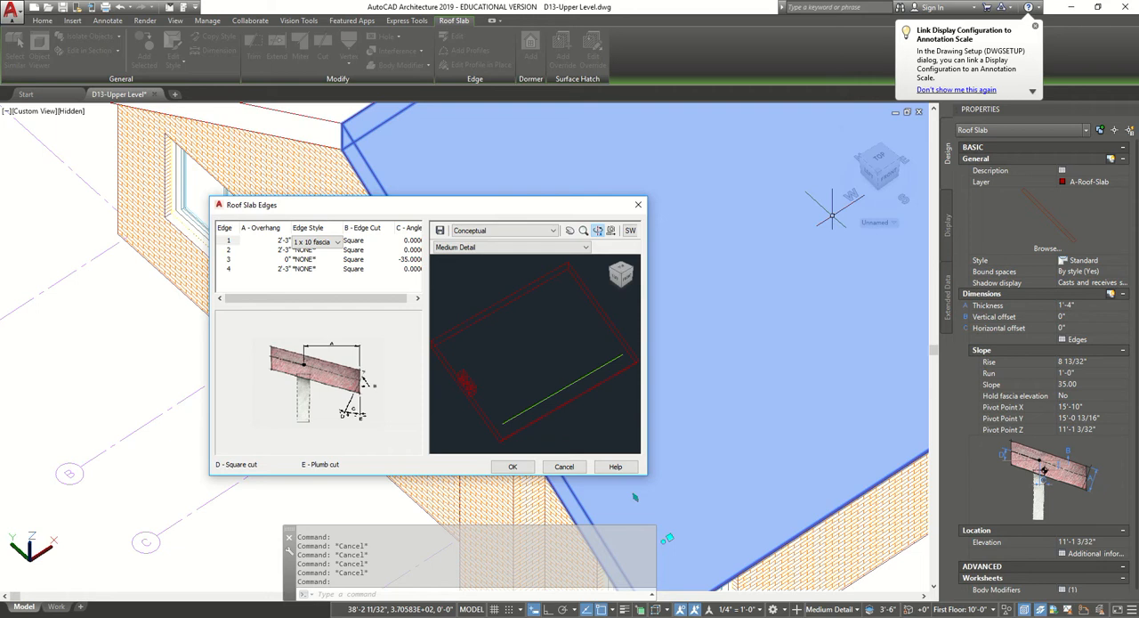
{"action": "left_click", "coordinate": [513, 466]}
{"action": "scroll", "coordinate": [527, 463], "scroll_direction": "down", "scroll_amount": 5}
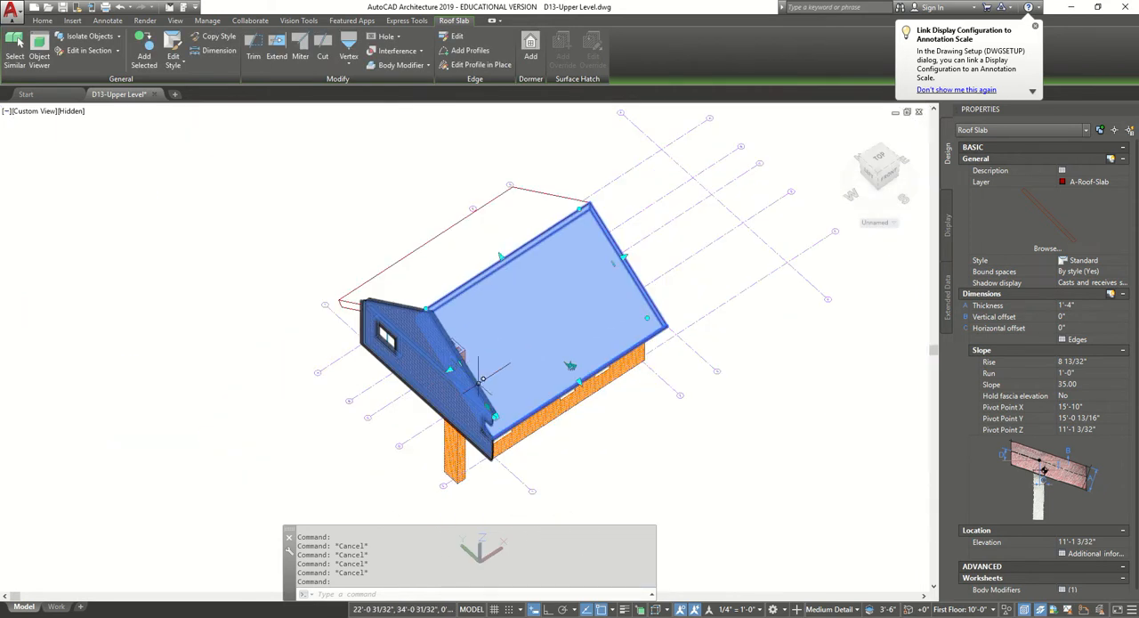
Assign the 1 x 10 fascia edge style to edge 1 of the north roof slab, opposite the chimney.
{"action": "key", "text": "Escape"}
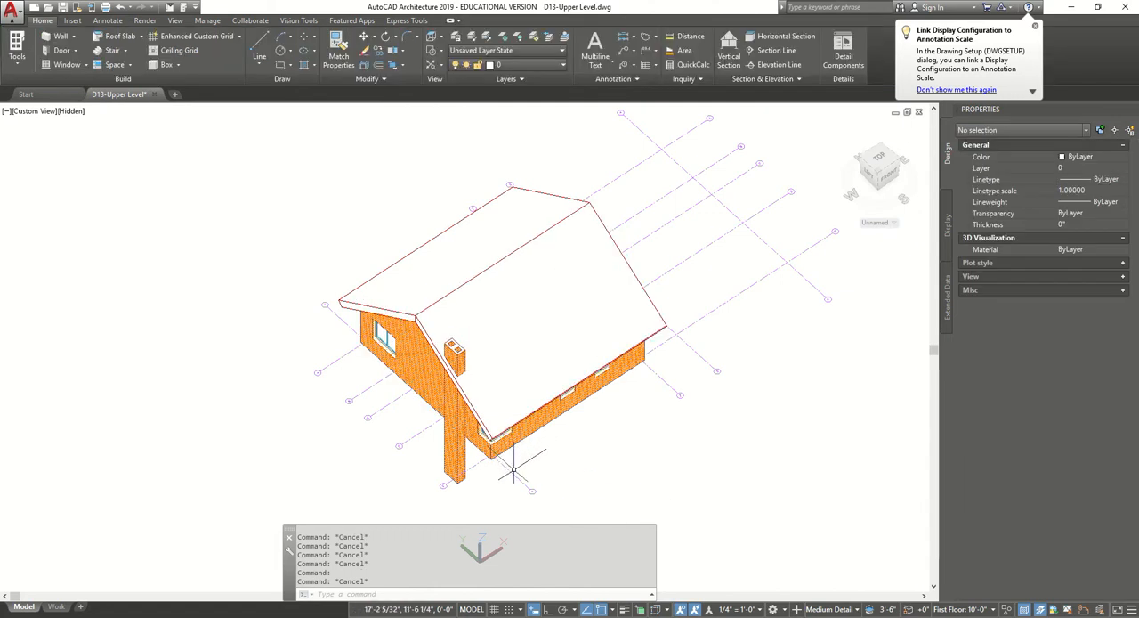
{"action": "middle_click_drag", "start_coordinate": [433, 478], "coordinate": [501, 372], "text": "shift"}
{"action": "scroll", "coordinate": [485, 363], "scroll_direction": "up", "scroll_amount": 8}
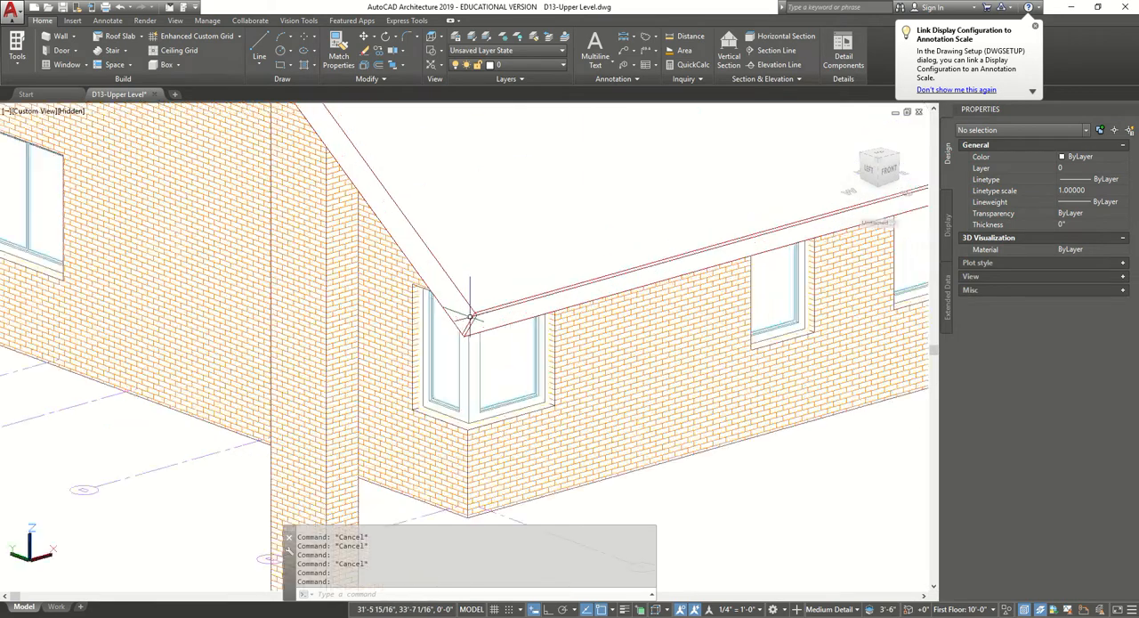
{"action": "scroll", "coordinate": [485, 321], "scroll_direction": "down", "scroll_amount": 5}
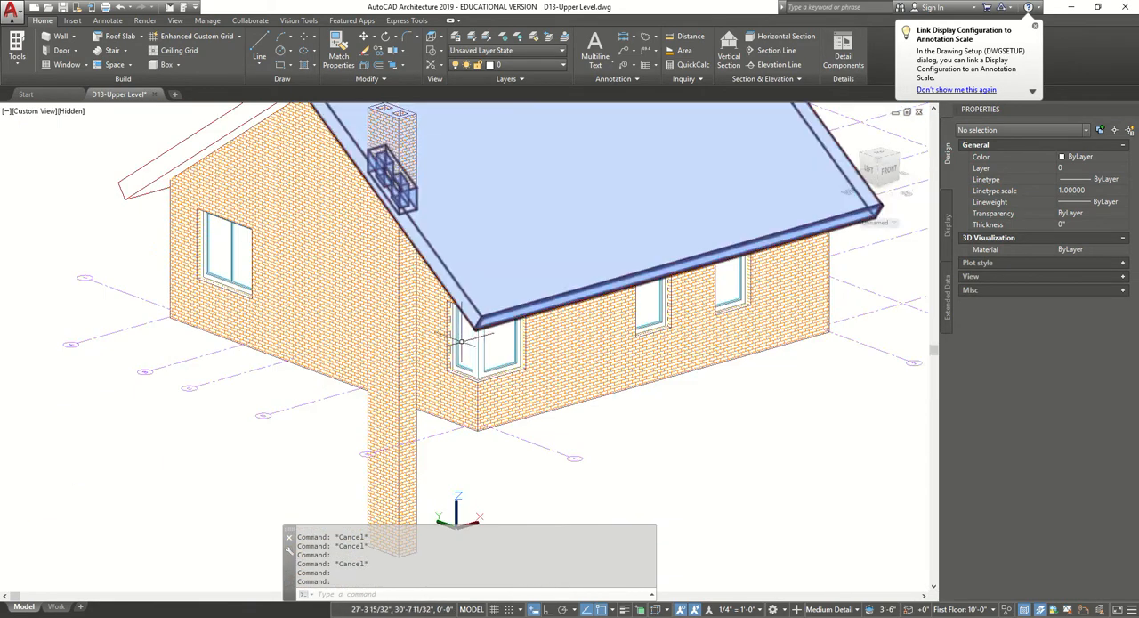
{"action": "middle_click_drag", "start_coordinate": [462, 340], "coordinate": [884, 373]}
{"action": "middle_click_drag", "start_coordinate": [383, 354], "coordinate": [578, 356], "text": "shift"}
{"action": "left_click", "coordinate": [668, 298]}
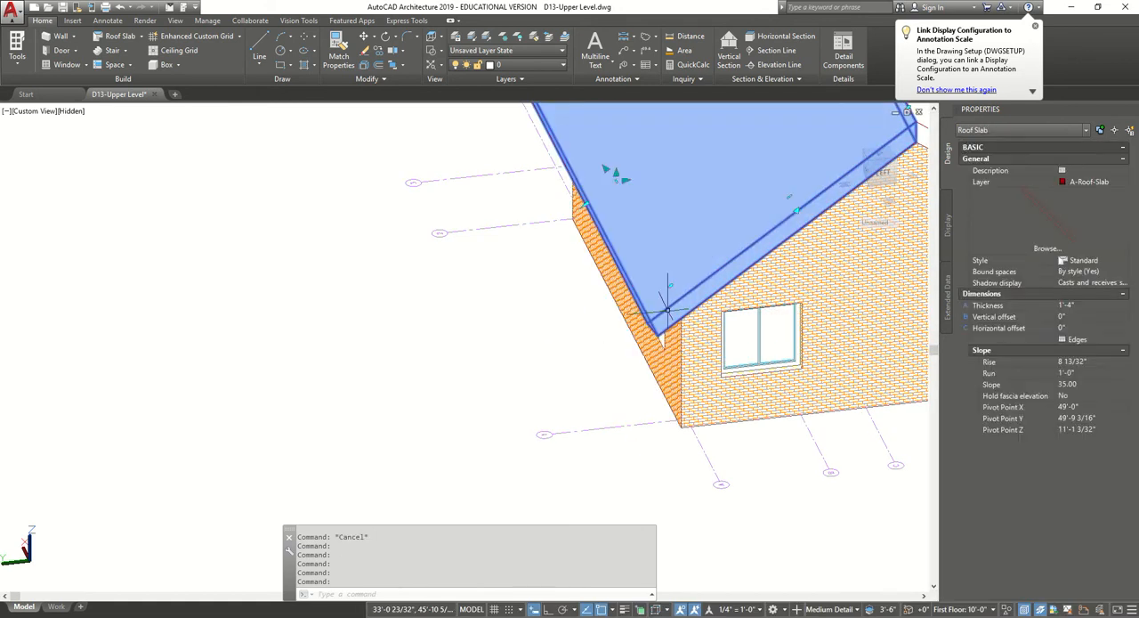
{"action": "left_click", "coordinate": [1075, 340]}
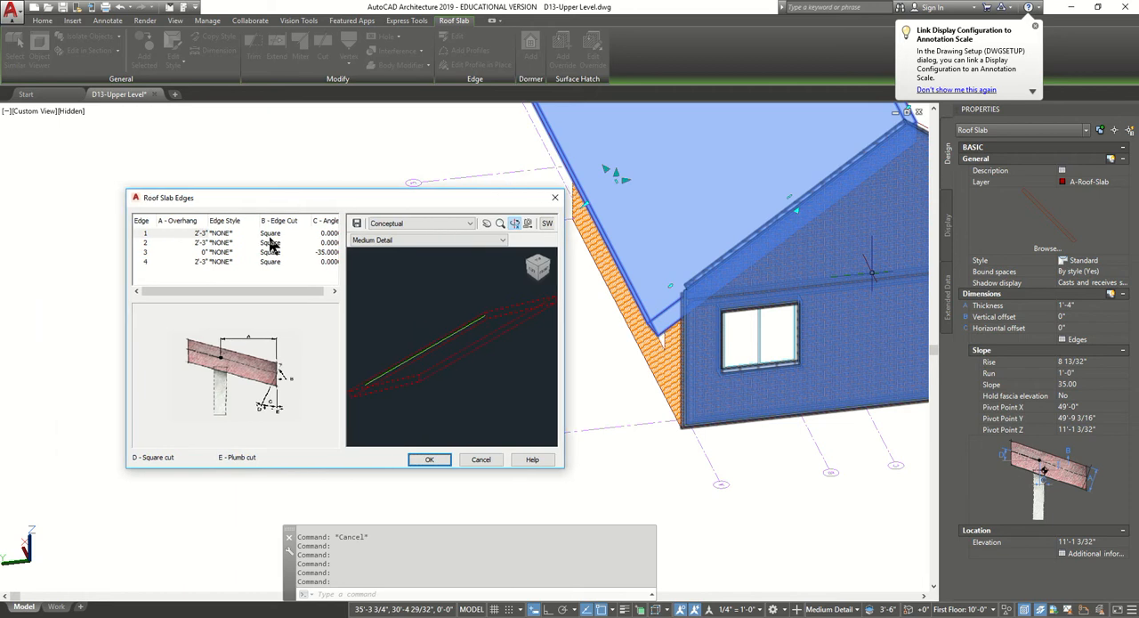
{"action": "left_click", "coordinate": [243, 230]}
{"action": "left_click", "coordinate": [243, 233]}
{"action": "left_click", "coordinate": [239, 246]}
{"action": "left_click", "coordinate": [429, 459]}
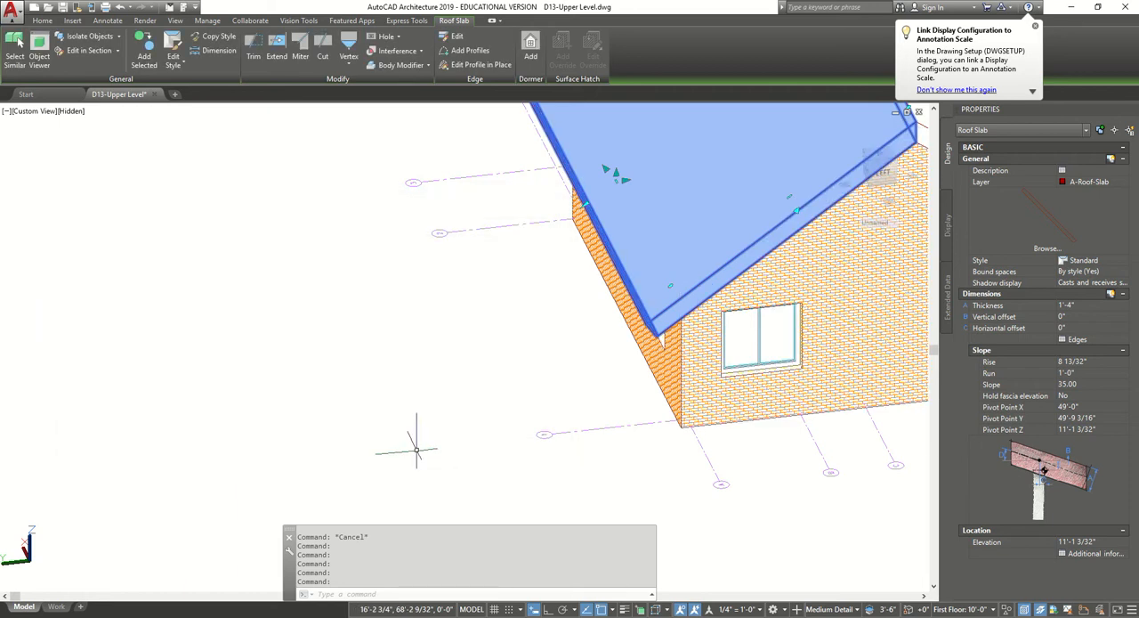
{"action": "scroll", "coordinate": [637, 333], "scroll_direction": "up", "scroll_amount": 7}
{"action": "key", "text": "Escape"}
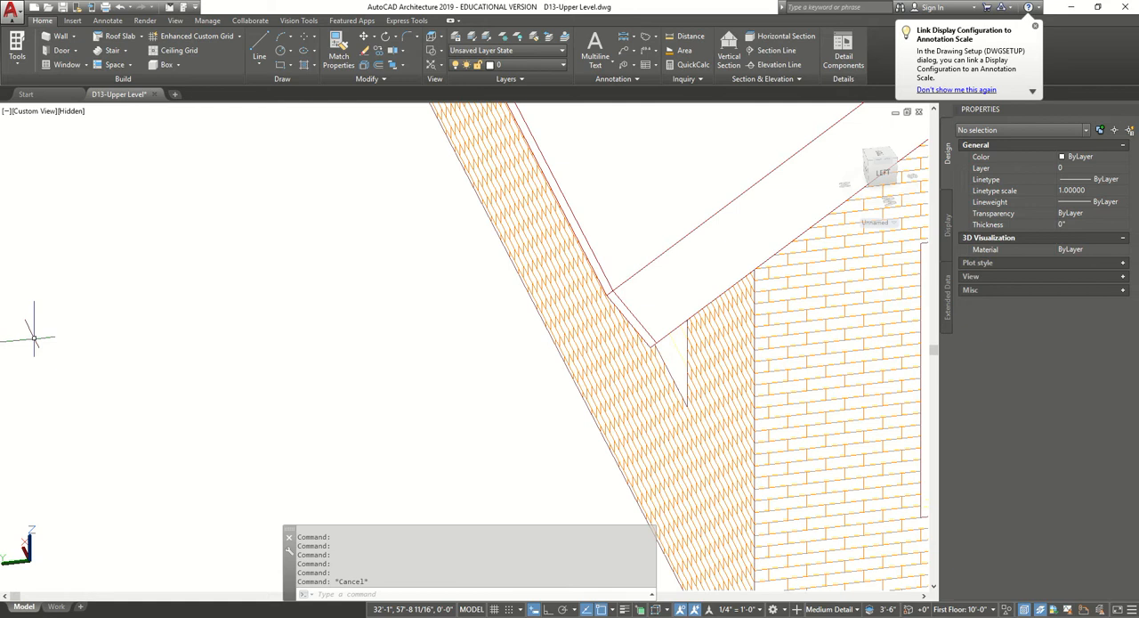
Assign the 1 x 10 fascia edge style to edges 2 and 4 of the roof slab cut by the chimney.
{"action": "scroll", "coordinate": [304, 337], "scroll_direction": "down", "scroll_amount": 4}
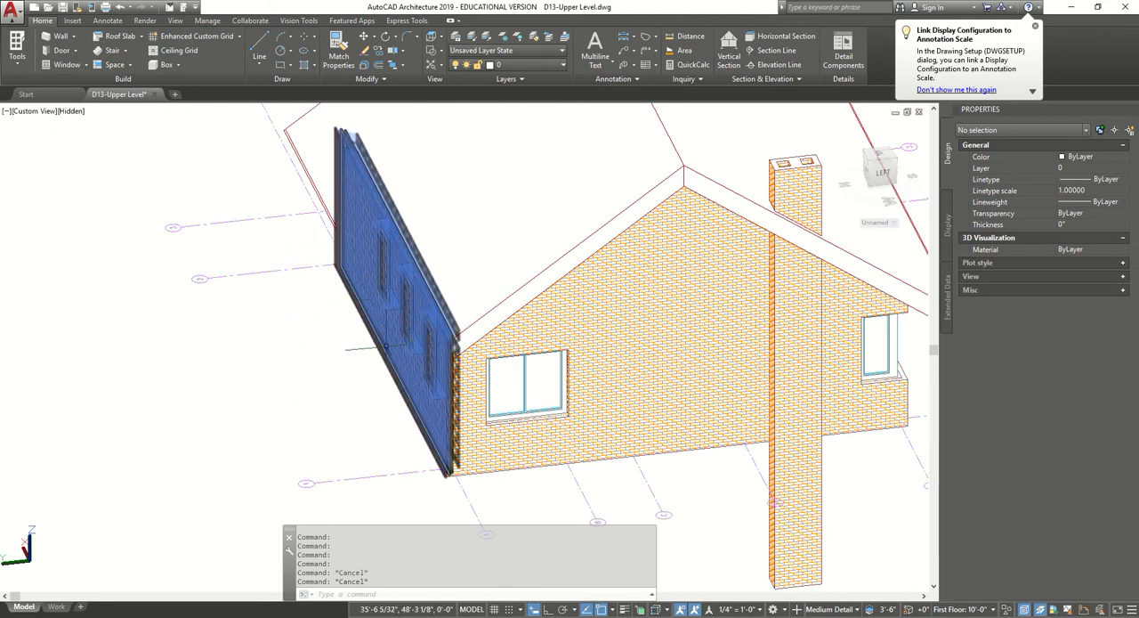
{"action": "middle_click_drag", "start_coordinate": [338, 360], "coordinate": [468, 411], "text": "shift"}
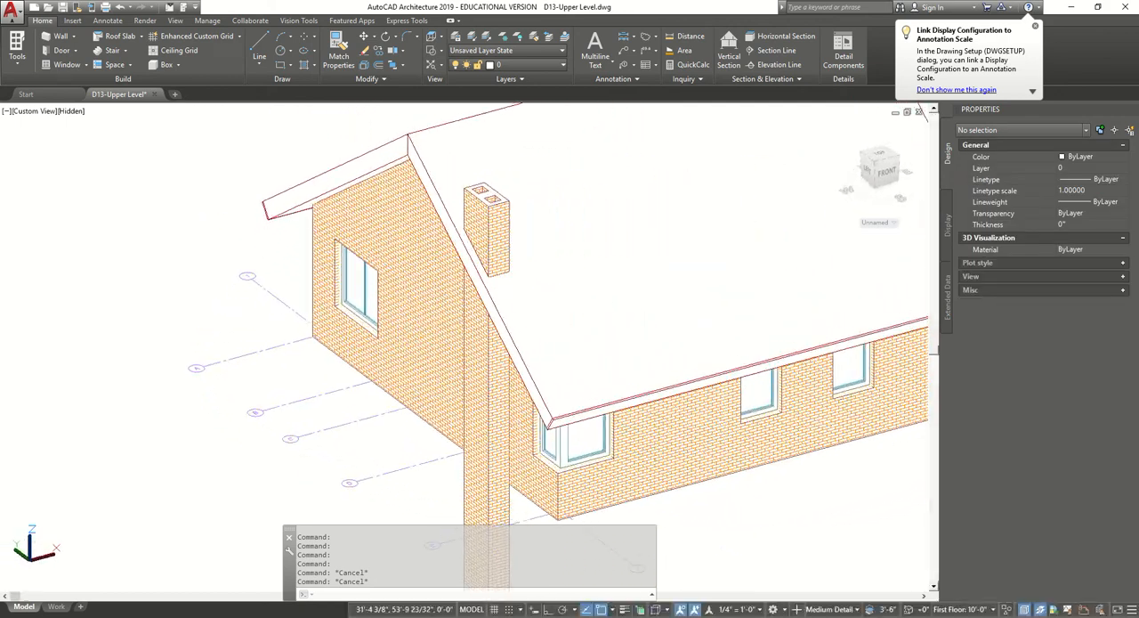
{"action": "left_click", "coordinate": [515, 363]}
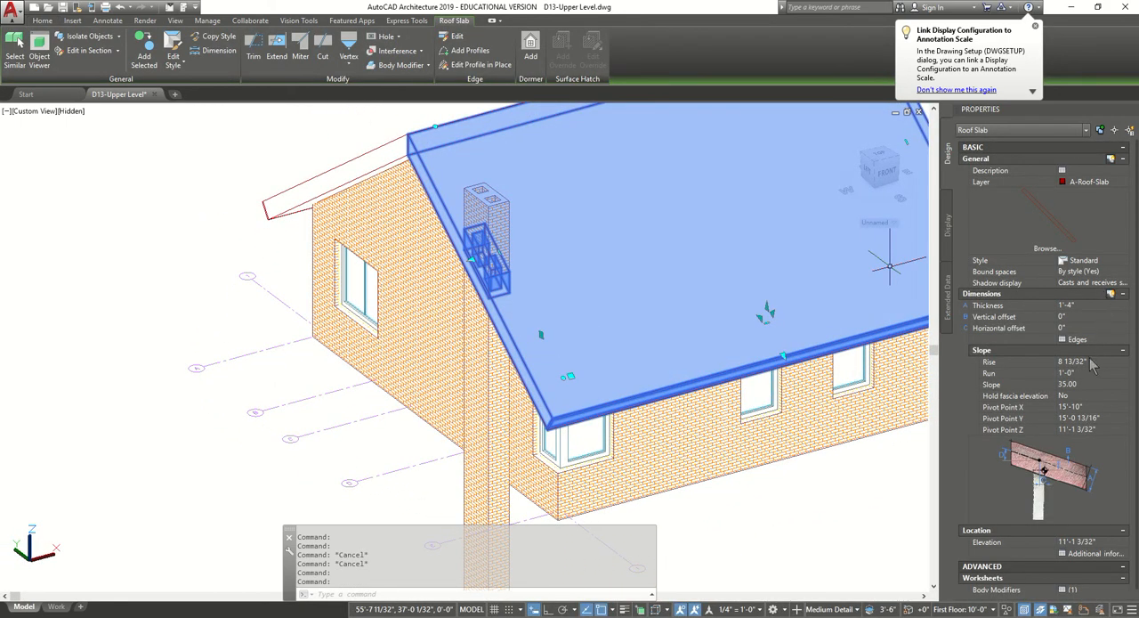
{"action": "left_click", "coordinate": [1081, 340]}
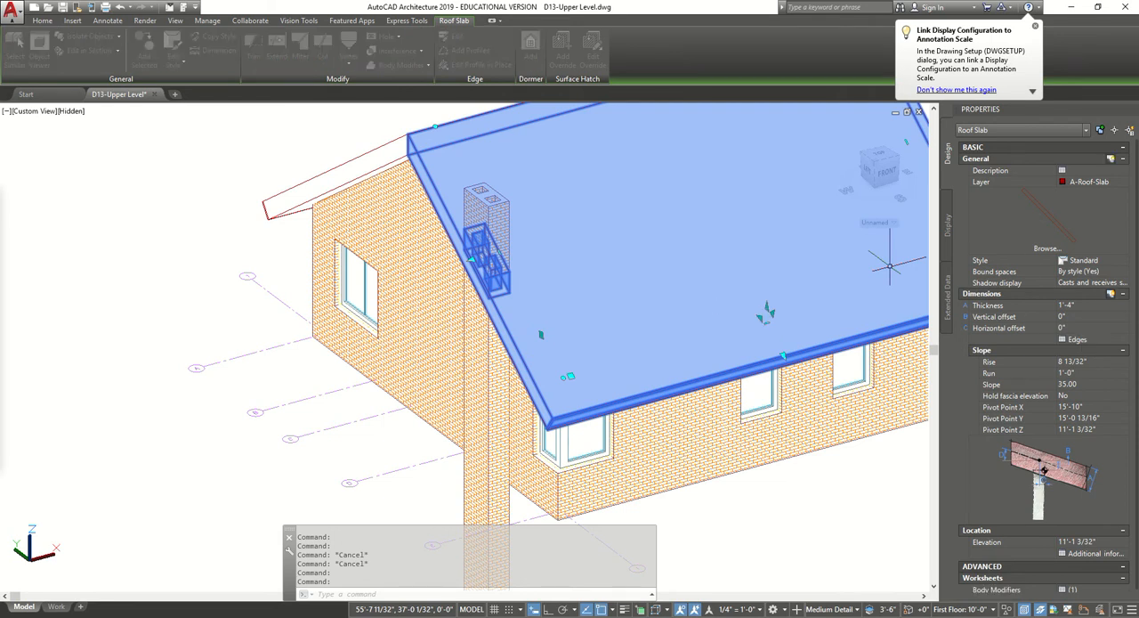
{"action": "left_click", "coordinate": [261, 239]}
{"action": "left_click", "coordinate": [261, 239]}
{"action": "left_click", "coordinate": [260, 254]}
{"action": "left_click", "coordinate": [262, 258]}
{"action": "left_click", "coordinate": [261, 258]}
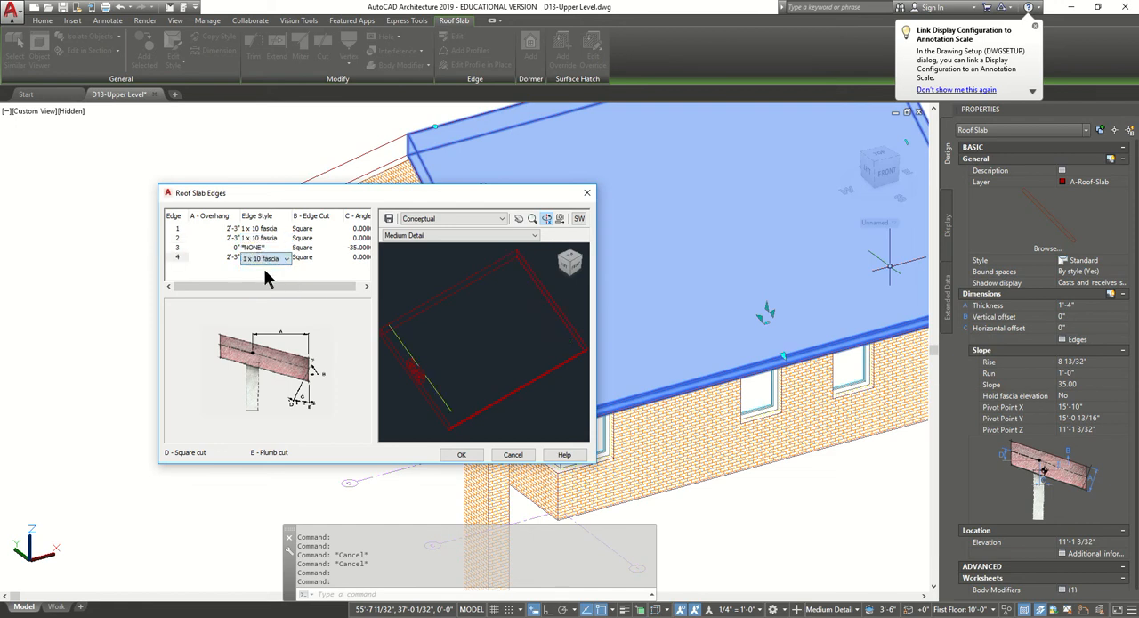
{"action": "left_click", "coordinate": [476, 452]}
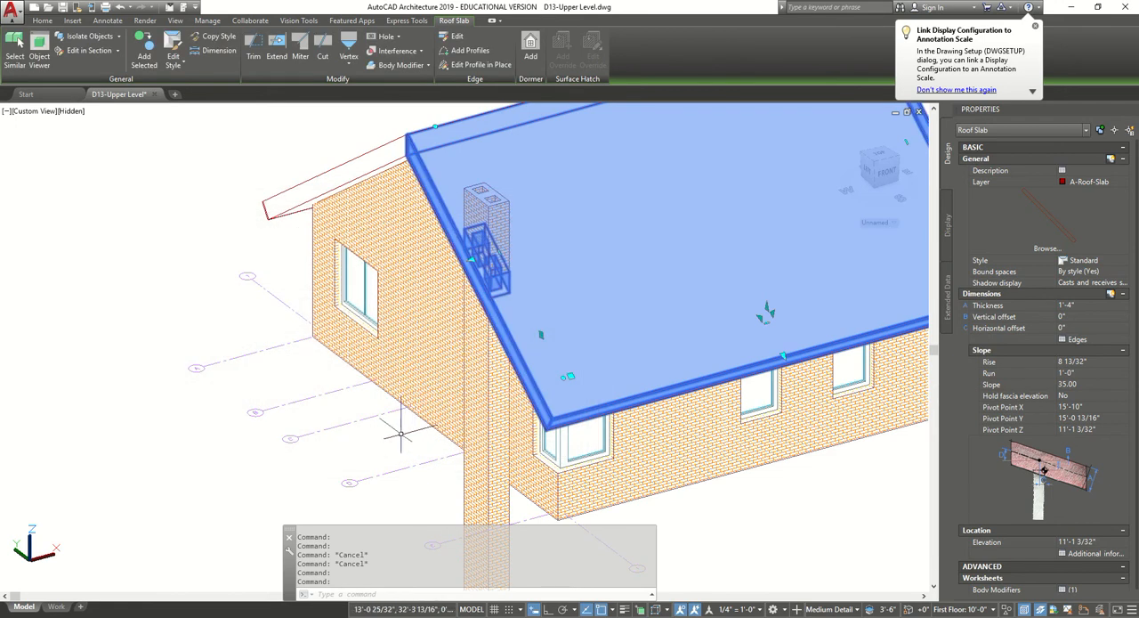
{"action": "key", "text": "Escape"}
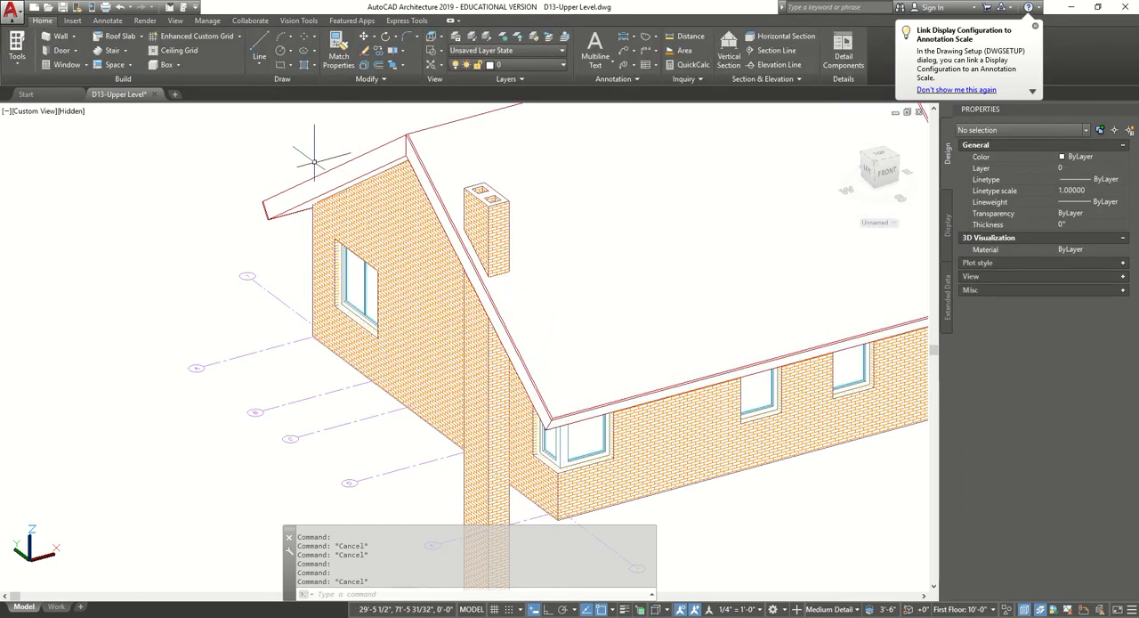
Assign the 1 x 10 fascia edge style to edges 2 and 4 of the north roof slab.
{"action": "left_click", "coordinate": [322, 175]}
{"action": "left_click", "coordinate": [910, 291]}
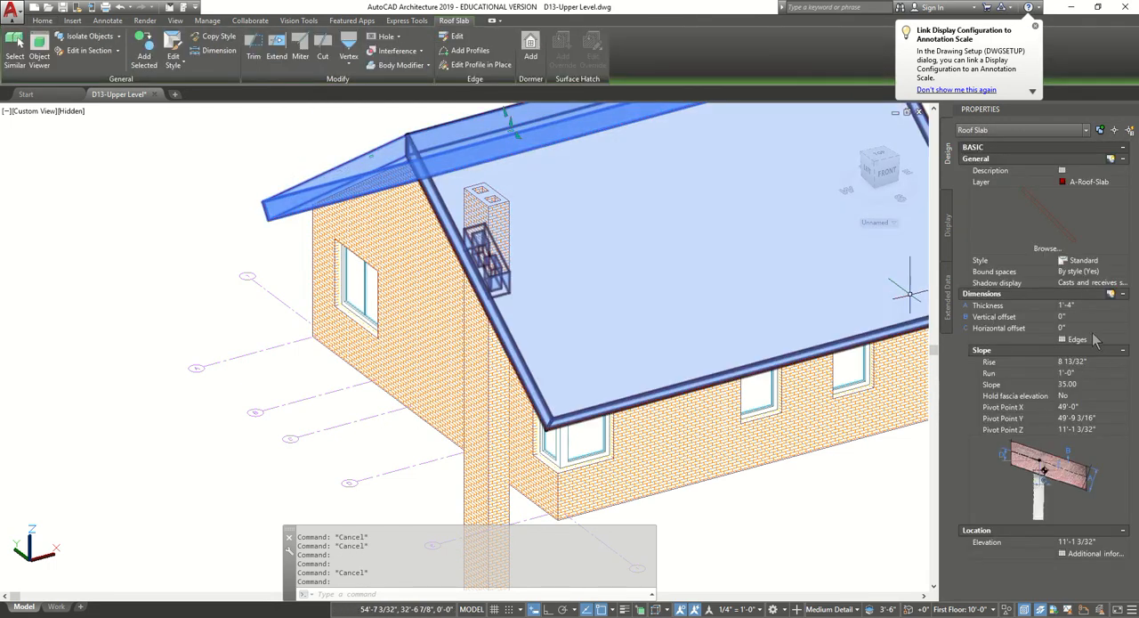
{"action": "left_click", "coordinate": [1087, 341]}
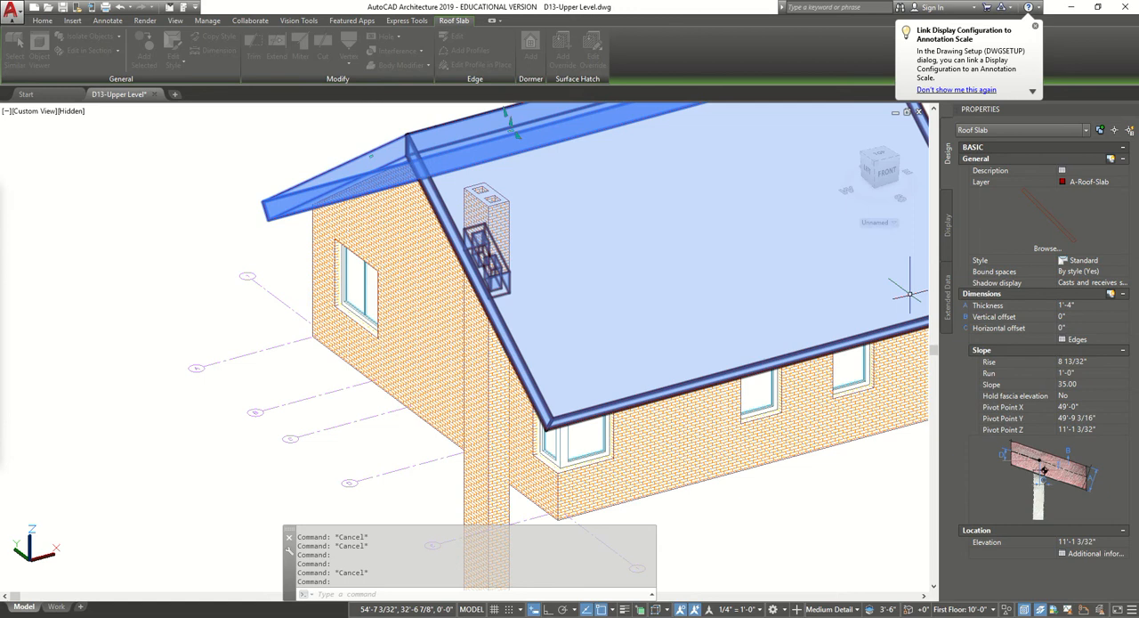
{"action": "left_click", "coordinate": [238, 237]}
{"action": "left_click", "coordinate": [238, 237]}
{"action": "left_click", "coordinate": [238, 260]}
{"action": "left_click", "coordinate": [237, 255]}
{"action": "left_click", "coordinate": [236, 257]}
{"action": "left_click", "coordinate": [226, 273]}
{"action": "left_click", "coordinate": [443, 455]}
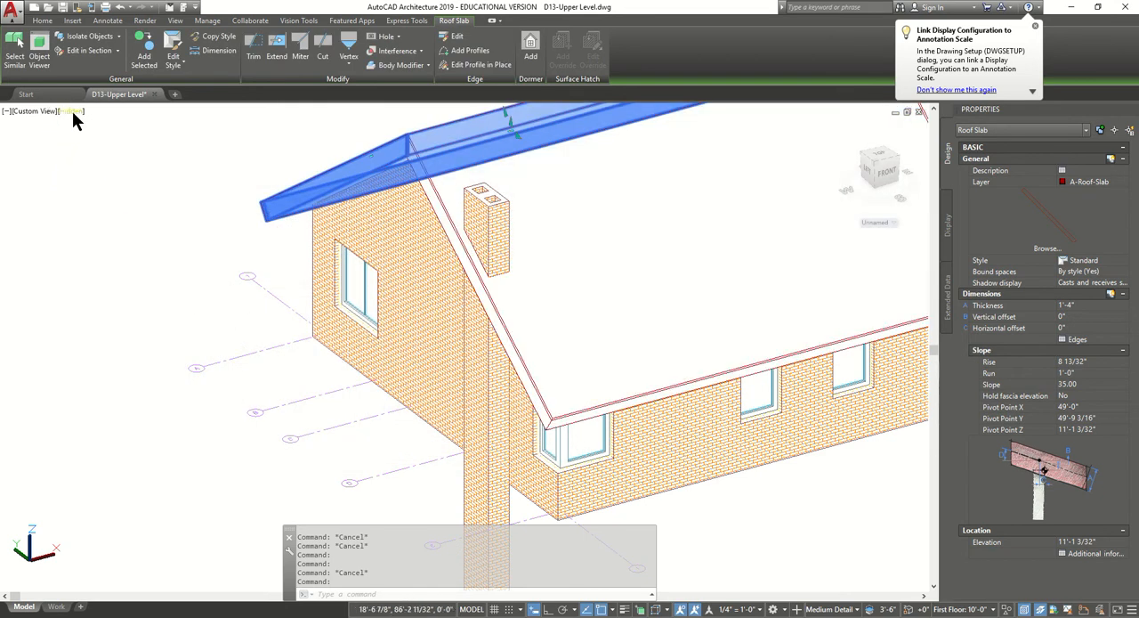
Display the model in the Conceptual visual style and examine the completed roof from several sides.
{"action": "left_click", "coordinate": [71, 112]}
{"action": "left_click", "coordinate": [75, 152]}
{"action": "key", "text": "Escape"}
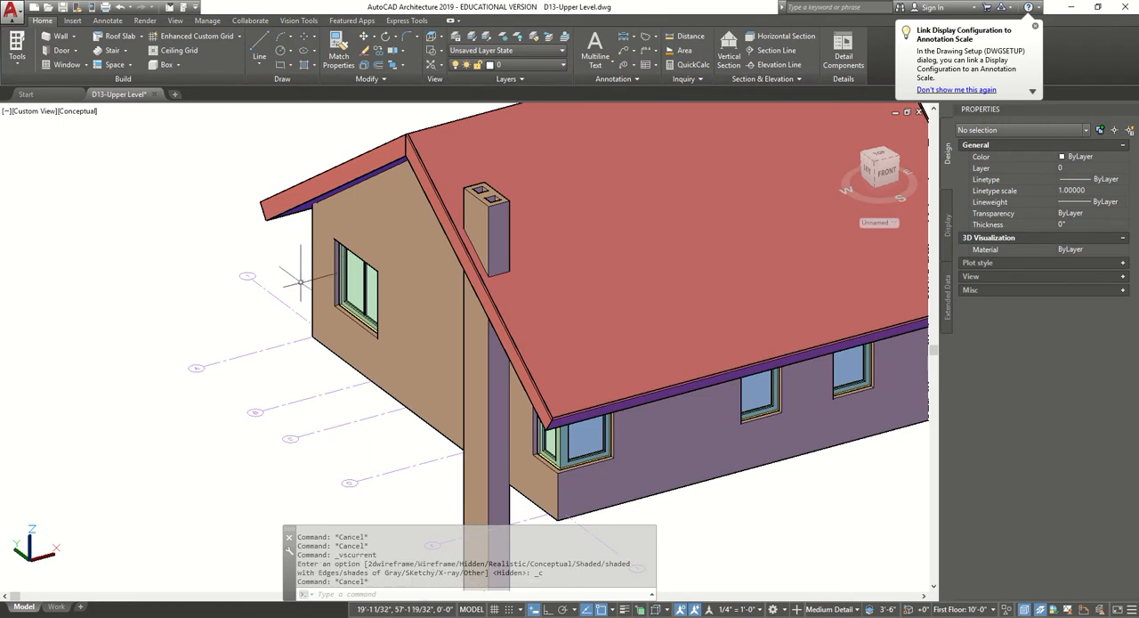
{"action": "scroll", "coordinate": [569, 418], "scroll_direction": "down", "scroll_amount": 5}
{"action": "middle_click_drag", "start_coordinate": [698, 442], "coordinate": [178, 411], "text": "shift"}
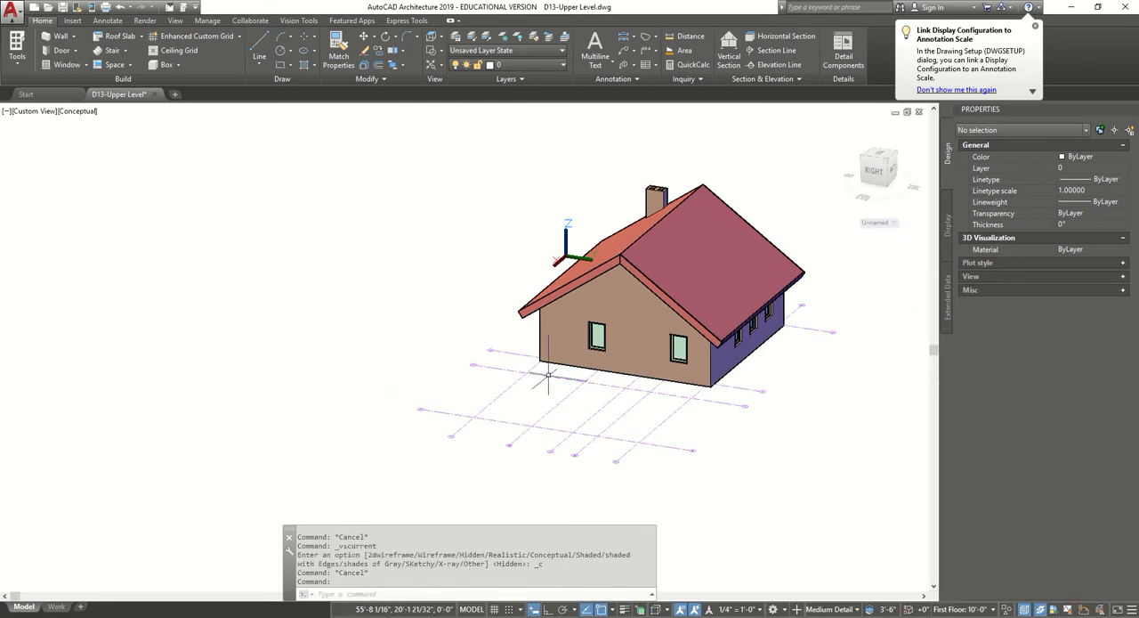
{"action": "mouse_move", "coordinate": [734, 388]}
{"action": "middle_mouse_down"}
{"action": "mouse_move", "coordinate": [607, 396]}
{"action": "mouse_move", "coordinate": [440, 344]}
{"action": "mouse_move", "coordinate": [348, 345]}
{"action": "mouse_move", "coordinate": [308, 363]}
{"action": "mouse_move", "coordinate": [388, 274]}
{"action": "mouse_move", "coordinate": [424, 300]}
{"action": "mouse_move", "coordinate": [668, 341]}
{"action": "mouse_move", "coordinate": [752, 376]}
{"action": "middle_mouse_up"}
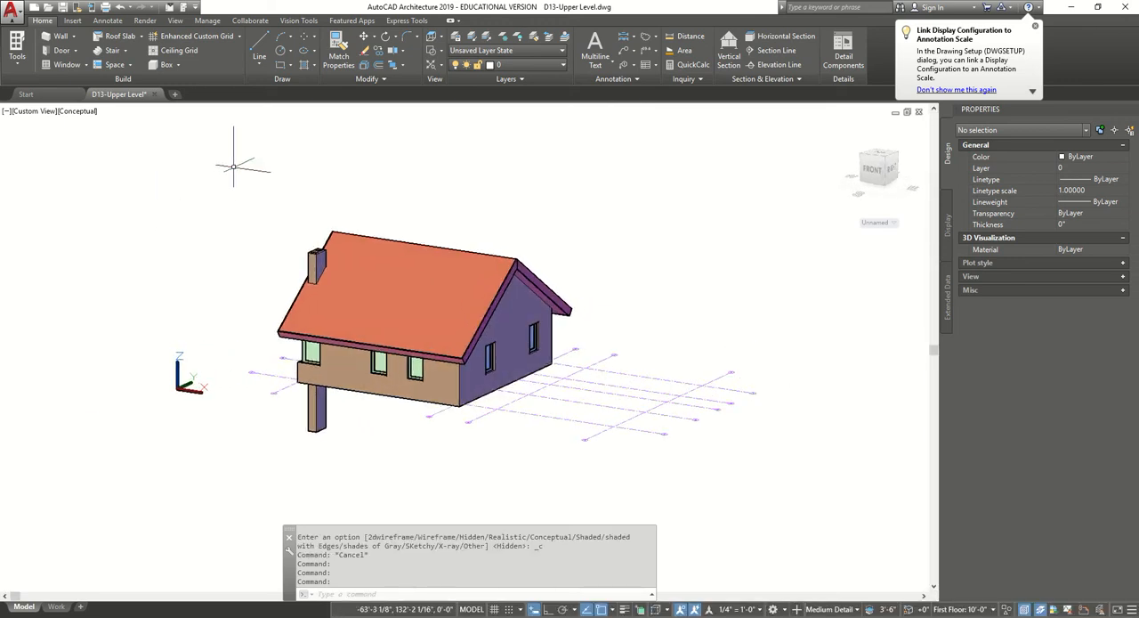
Switch the model to the Realistic visual style and examine the roof, walls and chimney all around.
{"action": "left_click", "coordinate": [84, 110]}
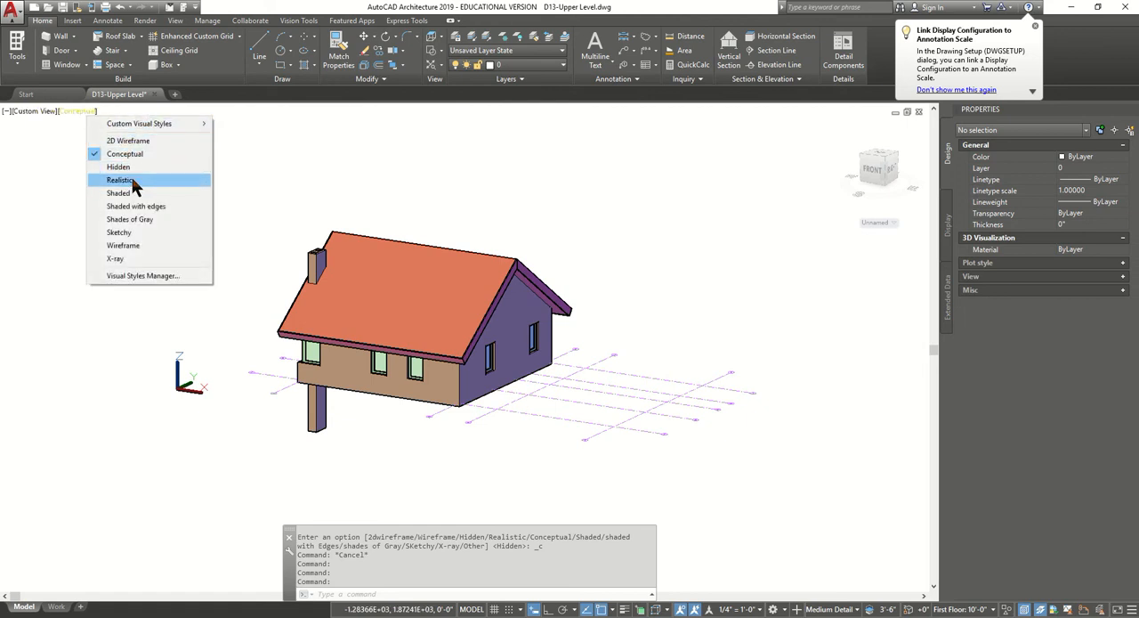
{"action": "left_click", "coordinate": [133, 179]}
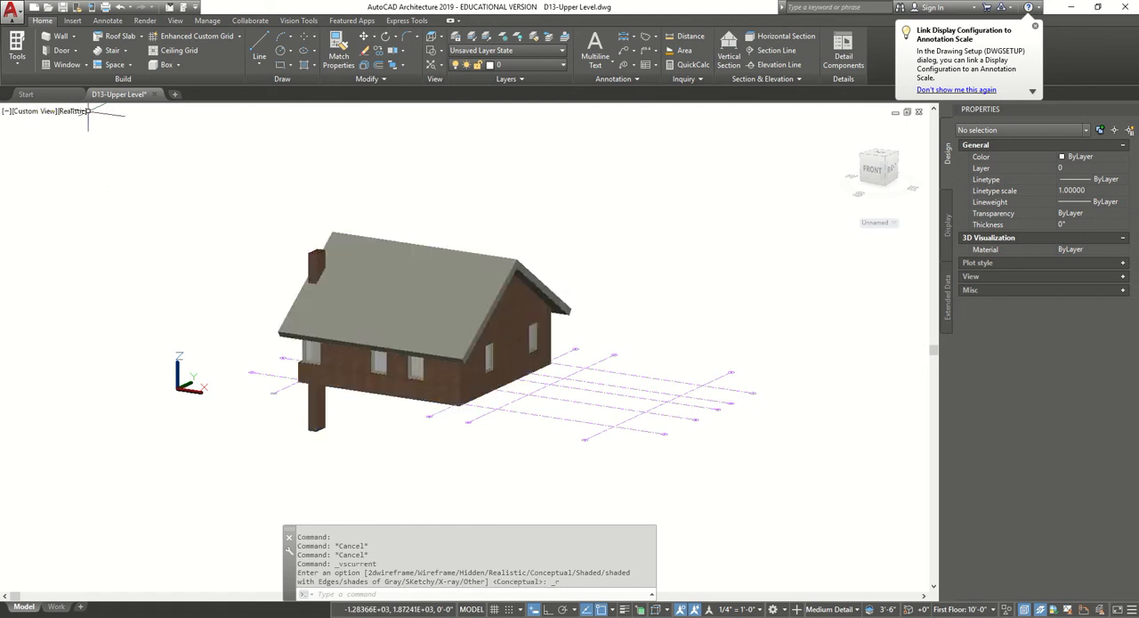
{"action": "middle_click_drag", "start_coordinate": [312, 267], "coordinate": [737, 431], "text": "shift"}
{"action": "scroll", "coordinate": [438, 408], "scroll_direction": "up", "scroll_amount": 6}
{"action": "scroll", "coordinate": [638, 433], "scroll_direction": "down", "scroll_amount": 6}
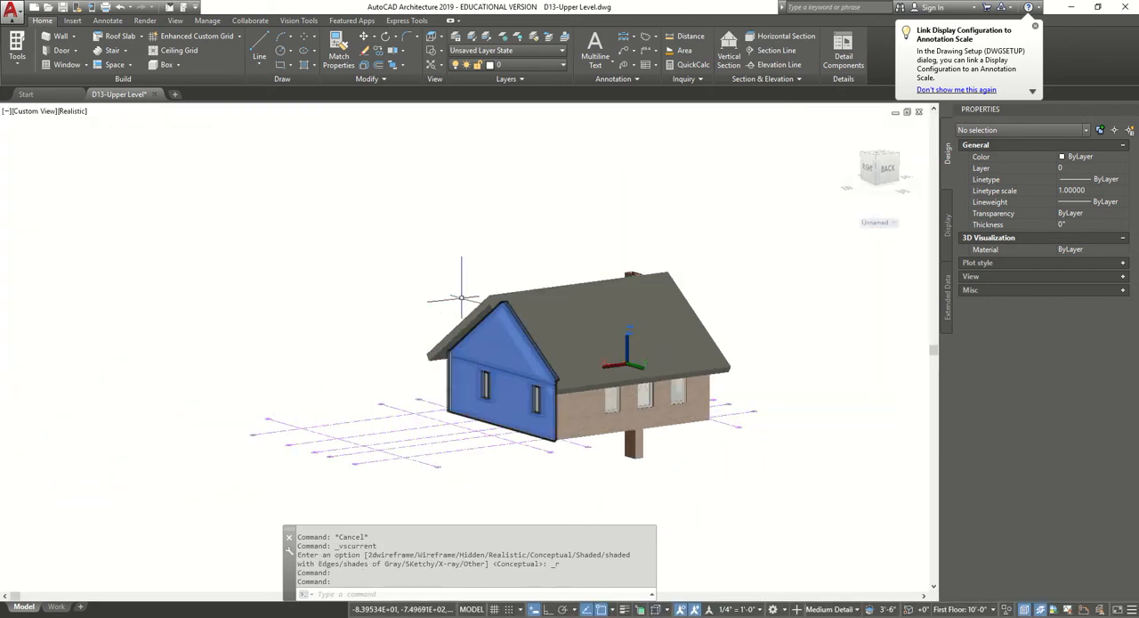
Return the drawing to the Top view with the 2D Wireframe visual style and save it.
{"action": "left_click", "coordinate": [32, 112]}
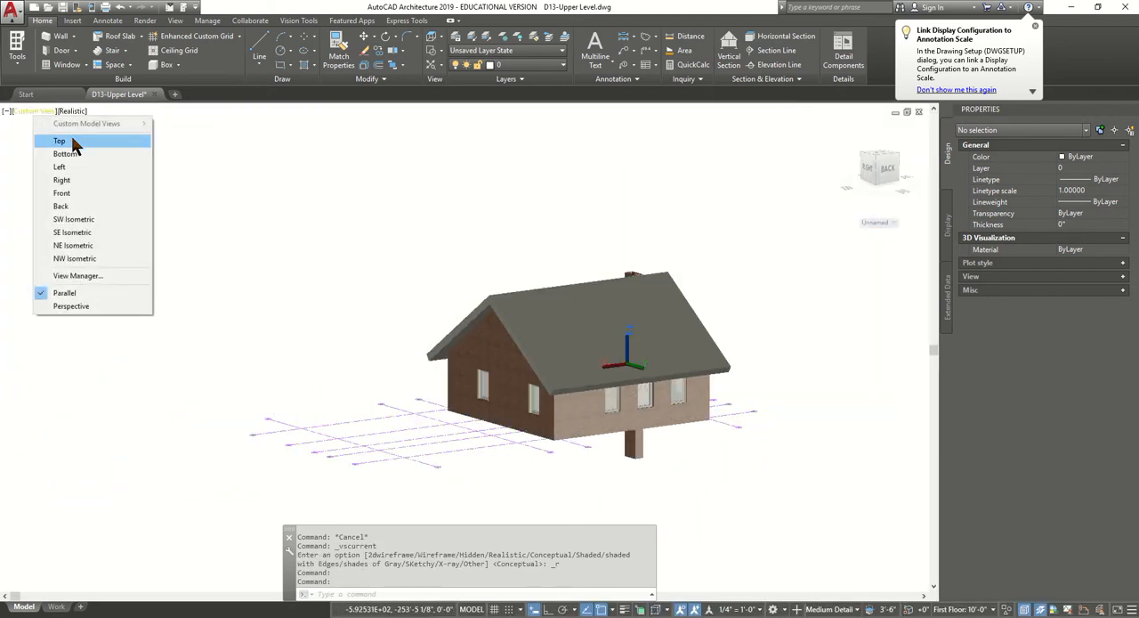
{"action": "left_click", "coordinate": [75, 145]}
{"action": "left_click", "coordinate": [43, 111]}
{"action": "left_click", "coordinate": [84, 145]}
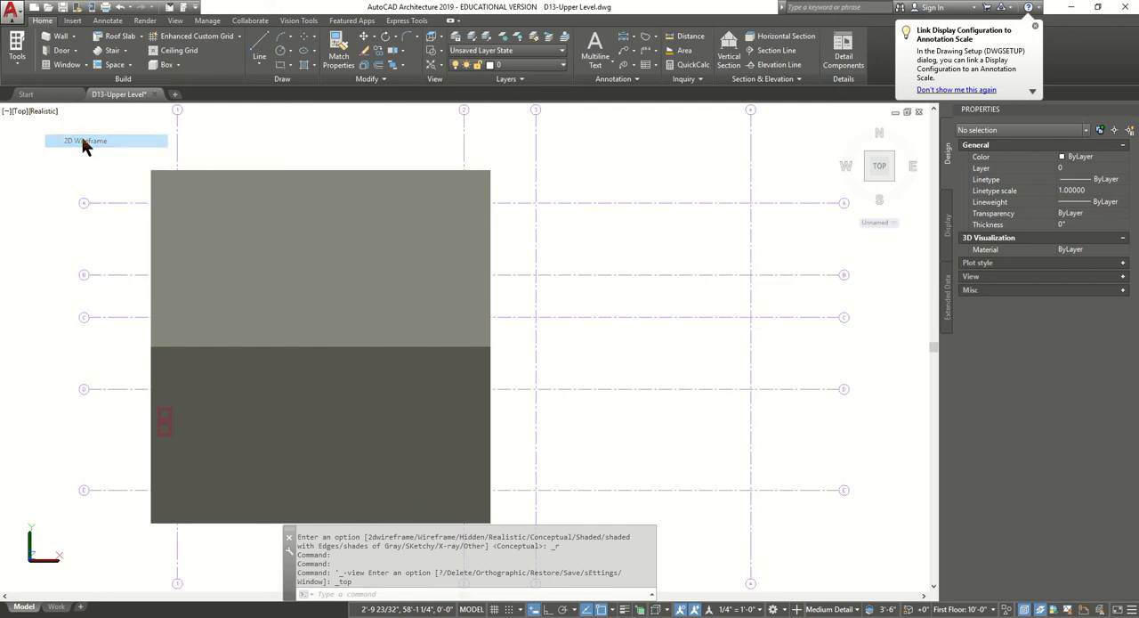
{"action": "left_click", "coordinate": [65, 8]}
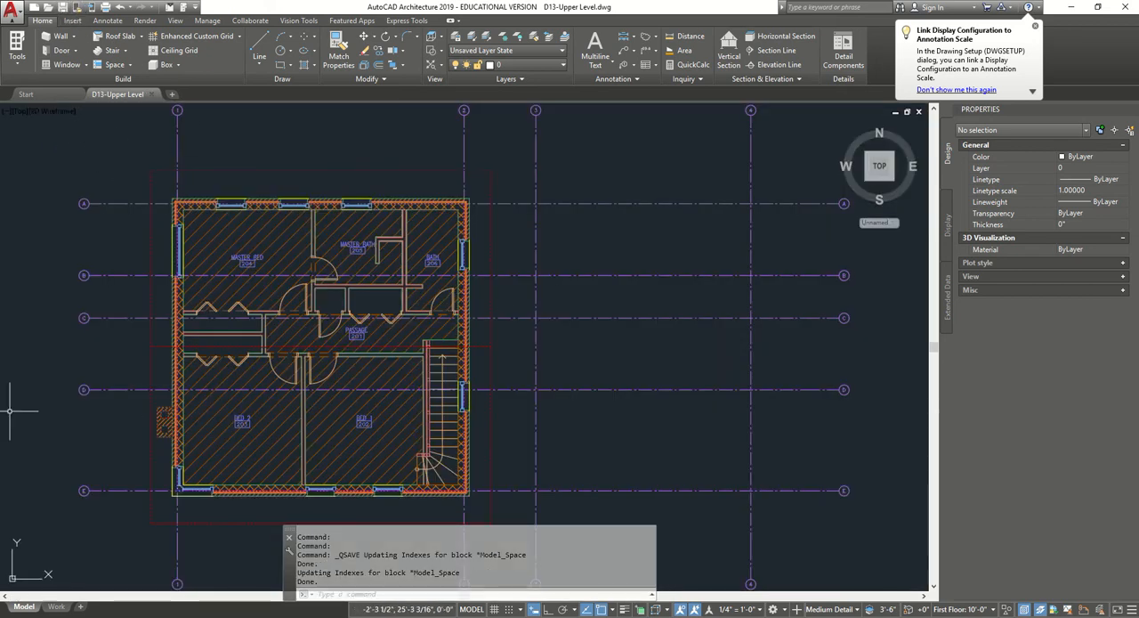